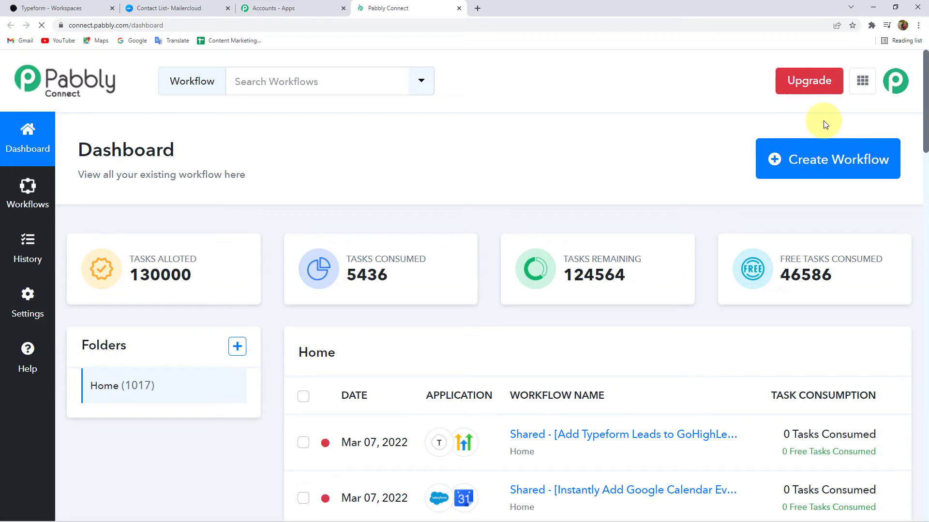
- Start a new workflow from the Pabbly Connect dashboard to bring up the Create Workflow dialog
{"action": "left_click", "coordinate": [838, 173]}
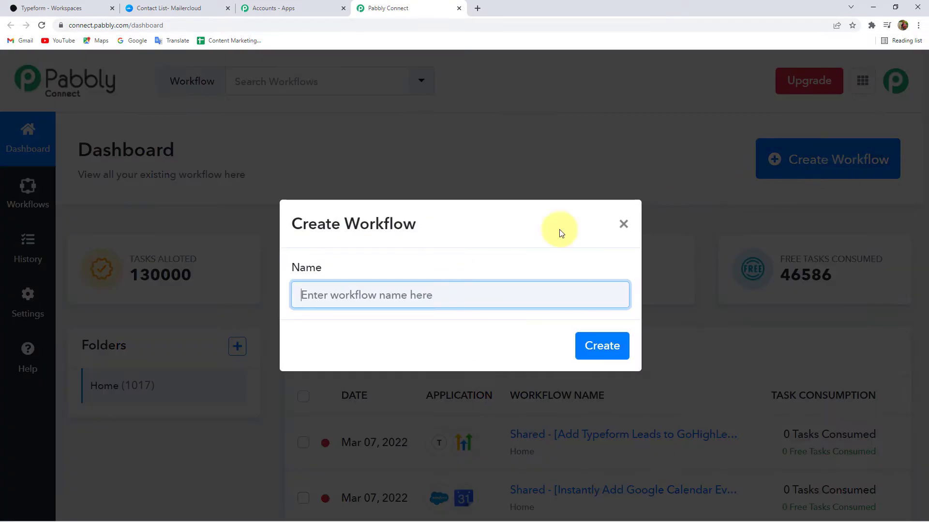
- Name the new workflow 'Typeform to Mailercloud' and create it
{"action": "left_click", "coordinate": [346, 293]}
{"action": "type", "text": "Typeform to Mailercloud"}
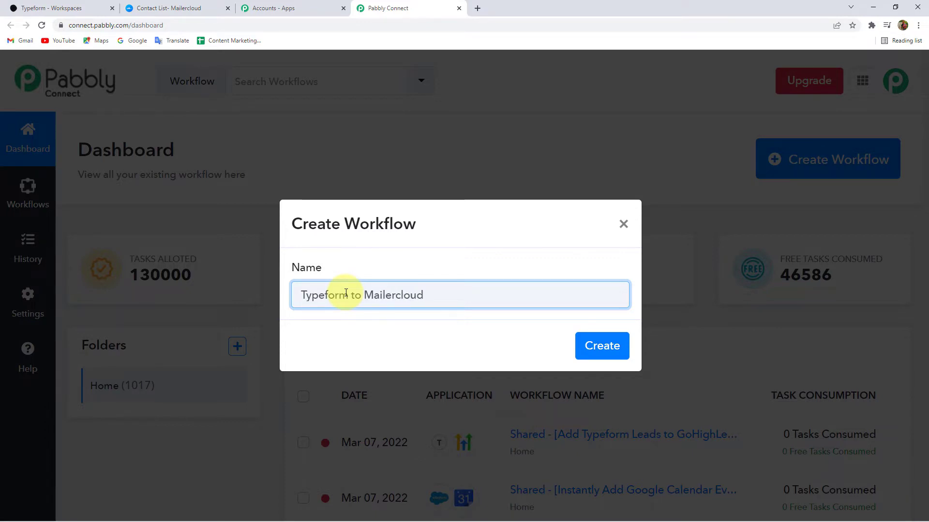
{"action": "left_click", "coordinate": [601, 345]}
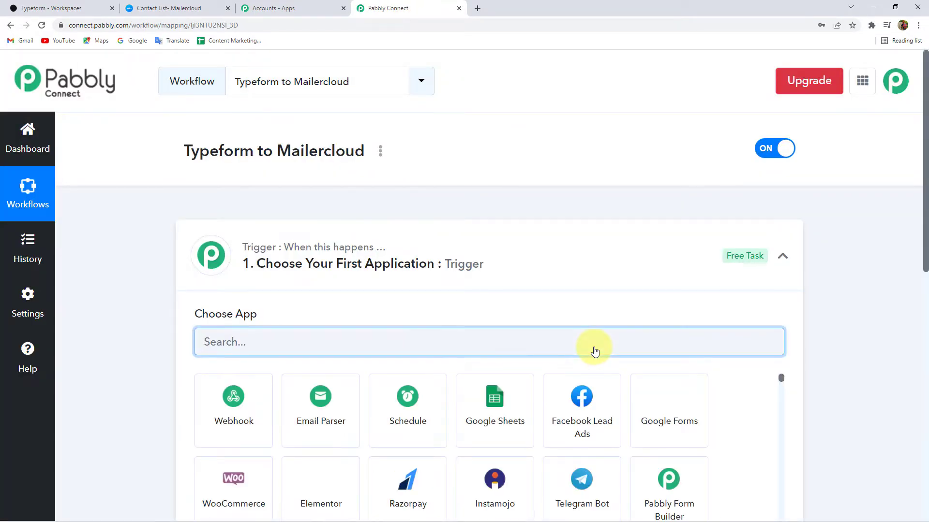
- Clear the stray app search text and collapse the trigger step
{"action": "type", "text": "ail"}
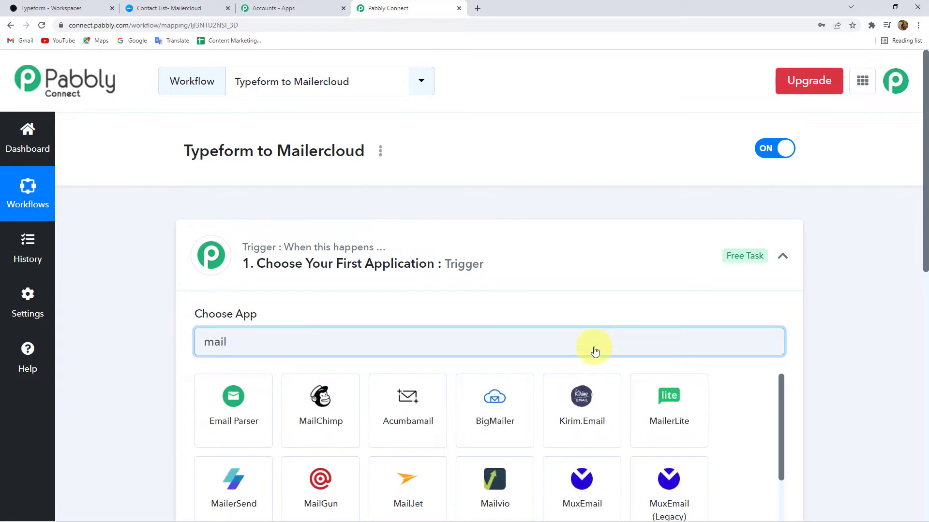
{"action": "type", "text": "erc"}
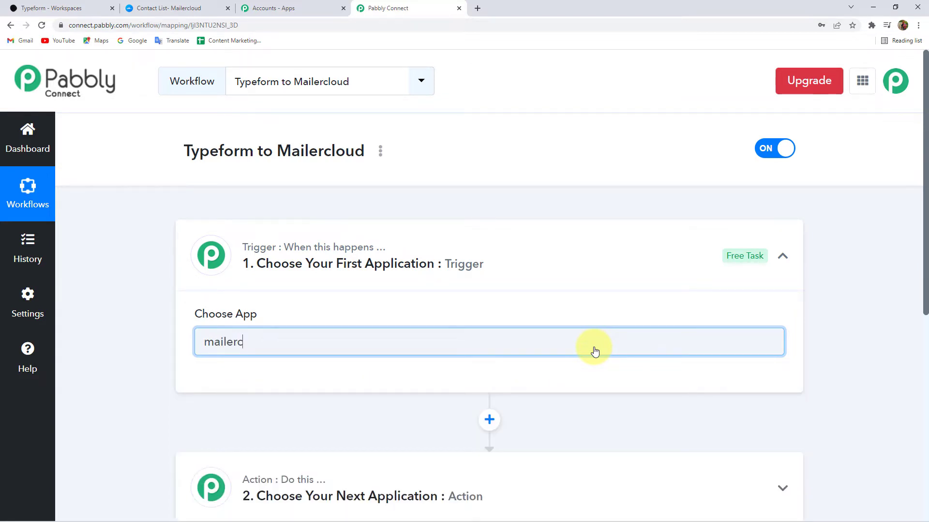
{"action": "key", "text": "BackSpace"}
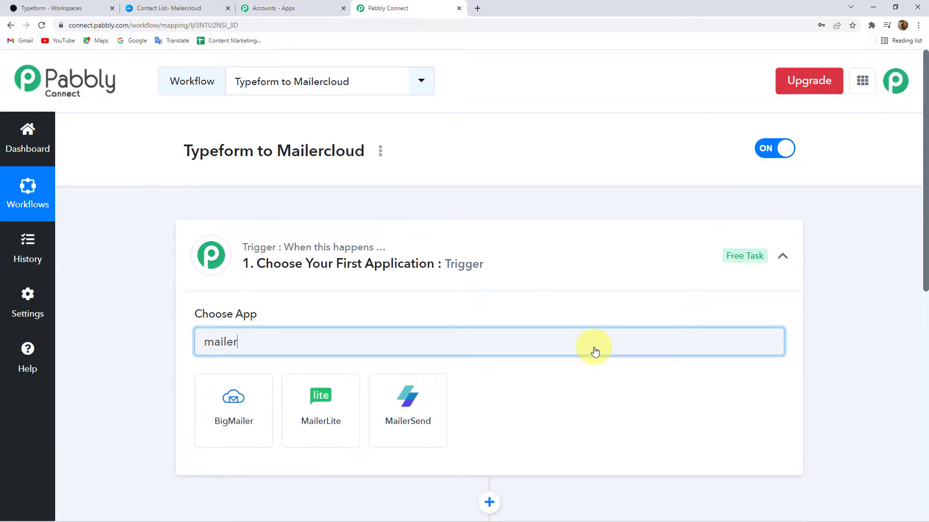
{"action": "key", "text": "BackSpace"}
{"action": "key", "text": "BackSpace"}
{"action": "key", "text": "BackSpace"}
{"action": "key", "text": "BackSpace"}
{"action": "key", "text": "BackSpace"}
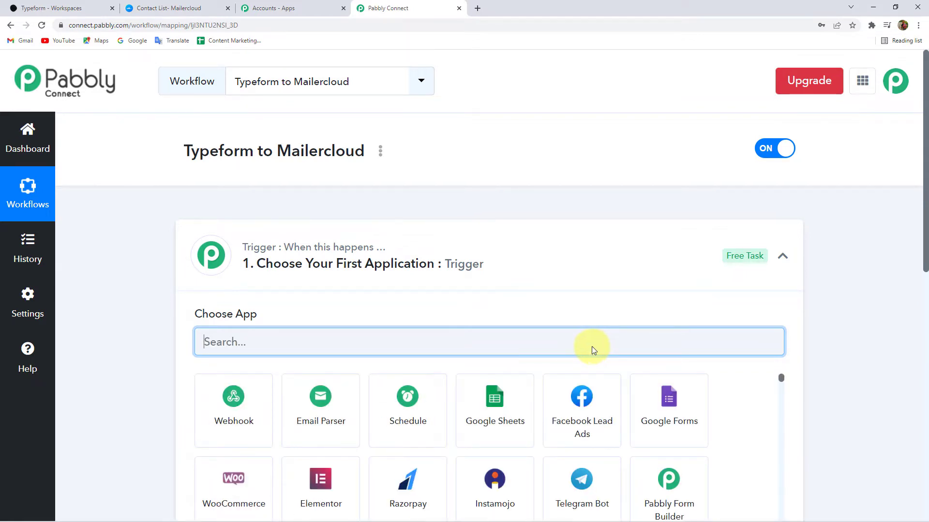
{"action": "left_click", "coordinate": [235, 249]}
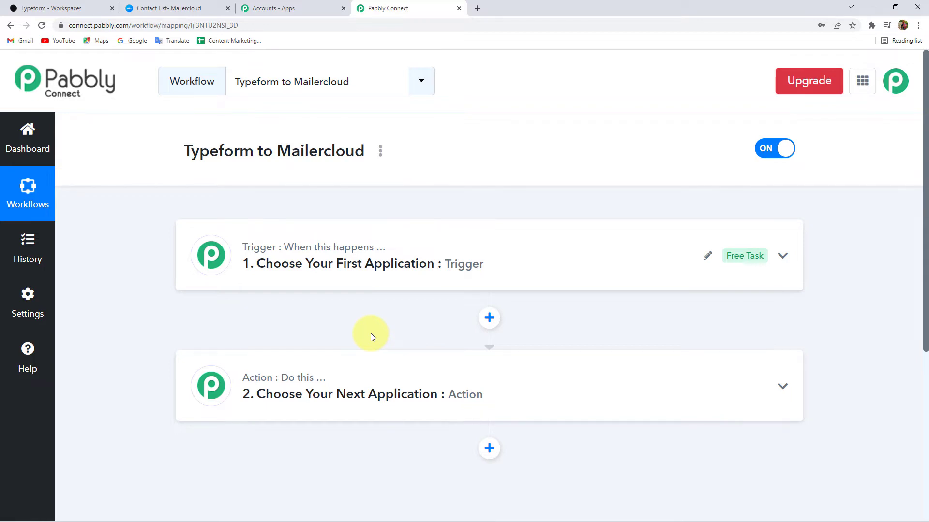
{"action": "triple_click", "coordinate": [368, 148]}
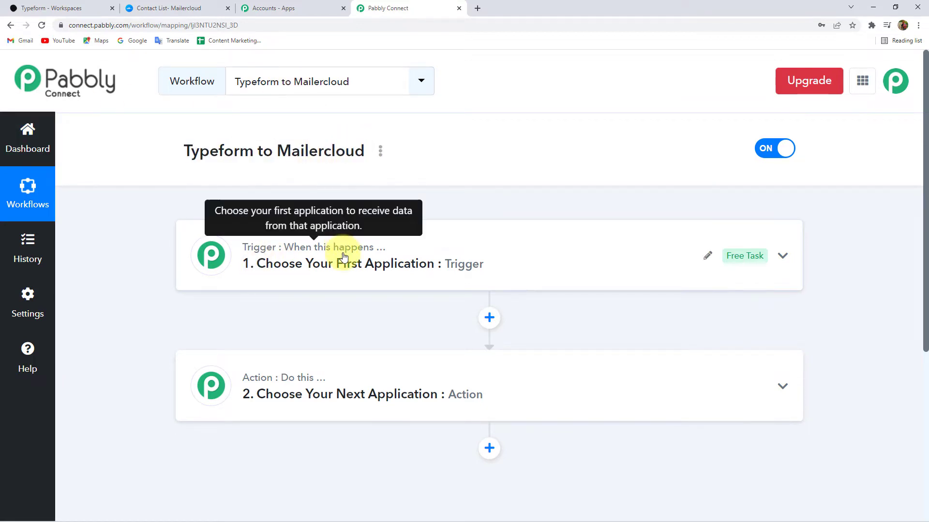
- Set Typeform as the trigger app with New Entry as its trigger event
{"action": "left_click", "coordinate": [248, 271]}
{"action": "left_click", "coordinate": [244, 337]}
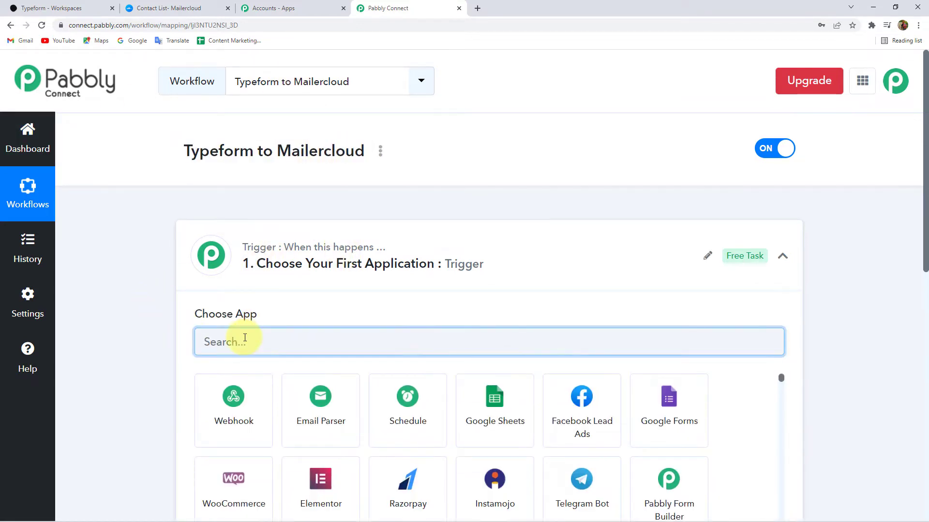
{"action": "type", "text": "Typef"}
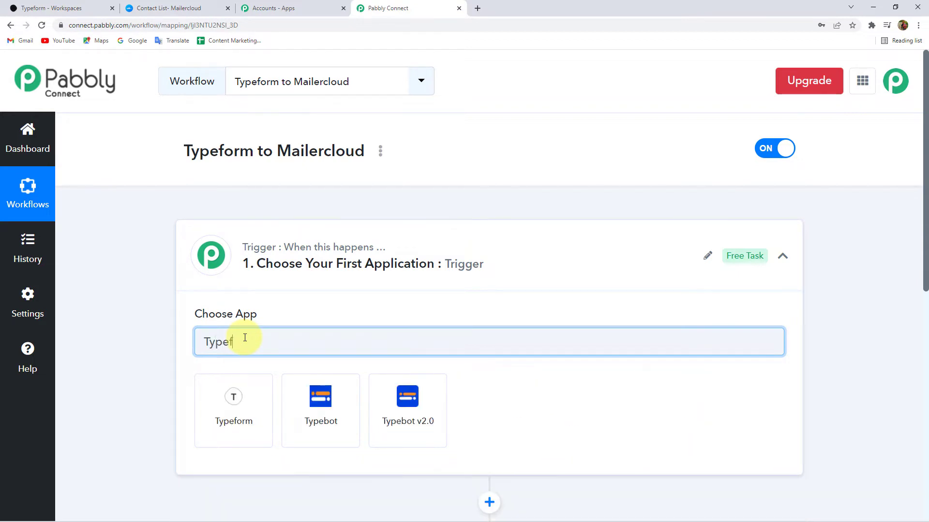
{"action": "left_click", "coordinate": [241, 419]}
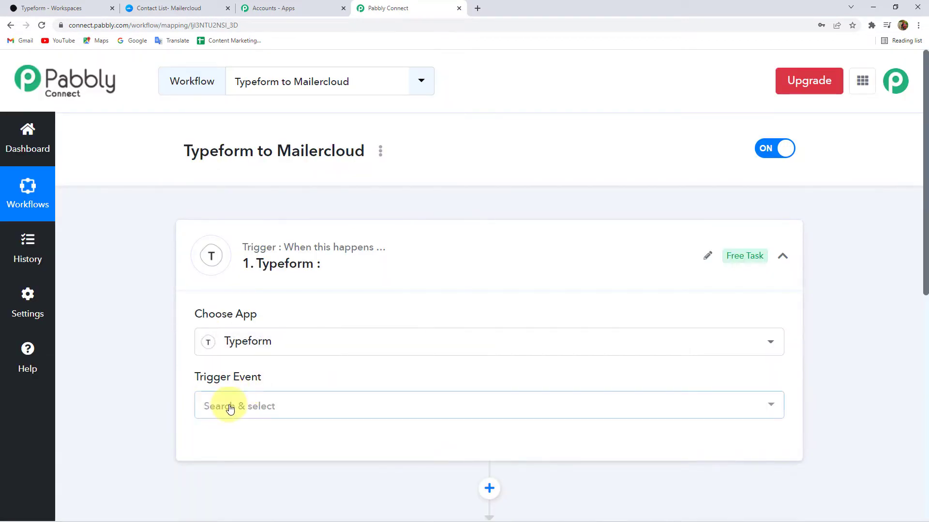
{"action": "left_click", "coordinate": [242, 406]}
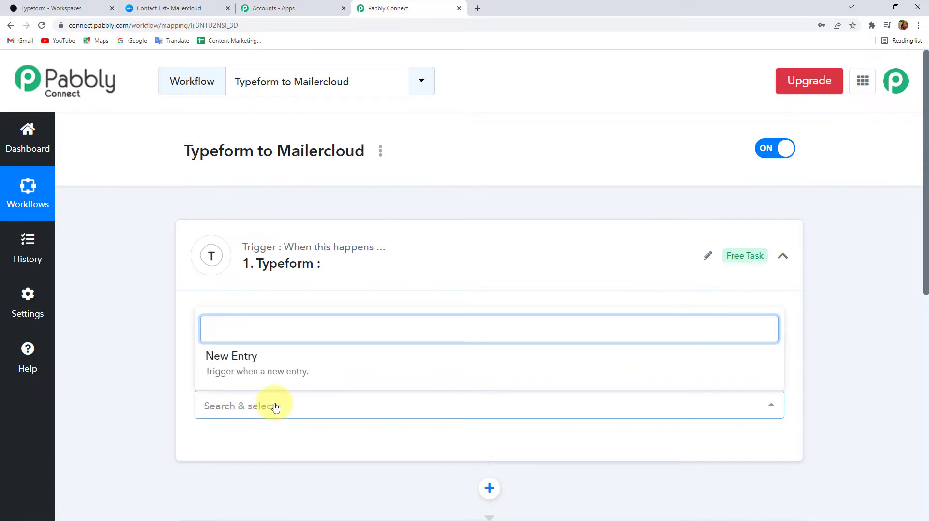
{"action": "left_click", "coordinate": [249, 371]}
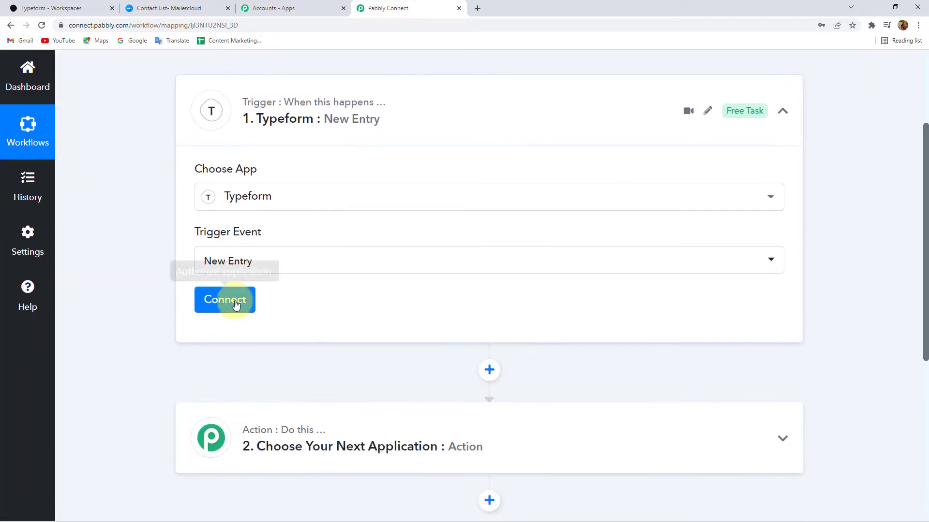
- Add a new Typeform connection to the trigger and grant Pabbly Connect access in the popup
{"action": "left_click", "coordinate": [235, 304]}
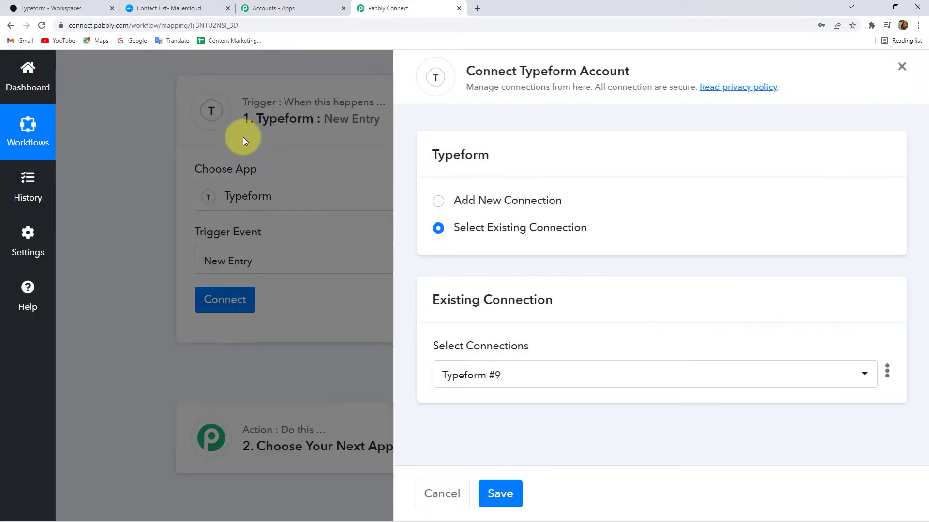
{"action": "left_click", "coordinate": [494, 207]}
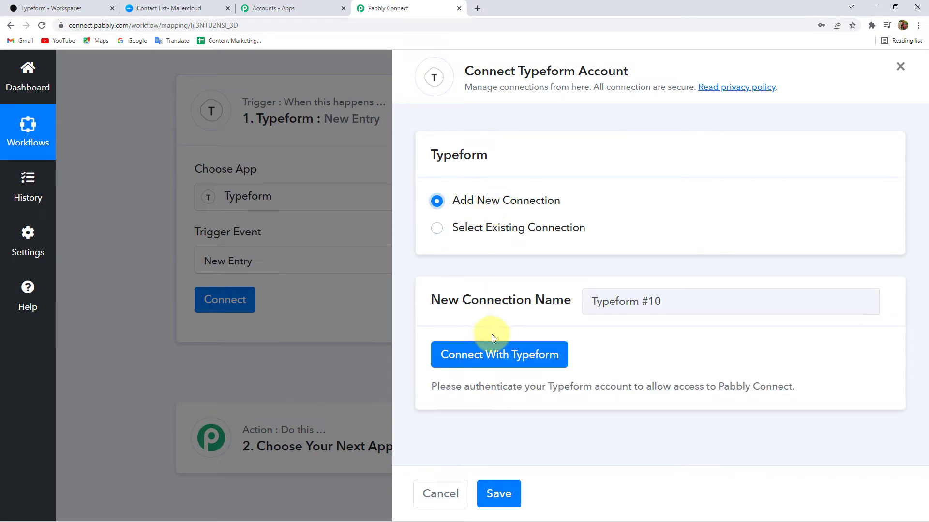
{"action": "left_click", "coordinate": [505, 356]}
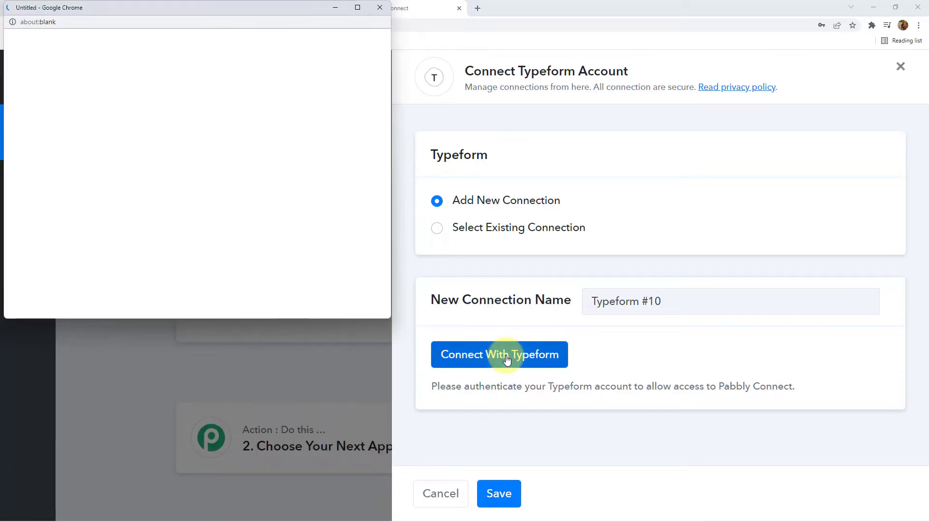
{"action": "scroll", "coordinate": [229, 237], "scroll_direction": "down", "scroll_amount": 8}
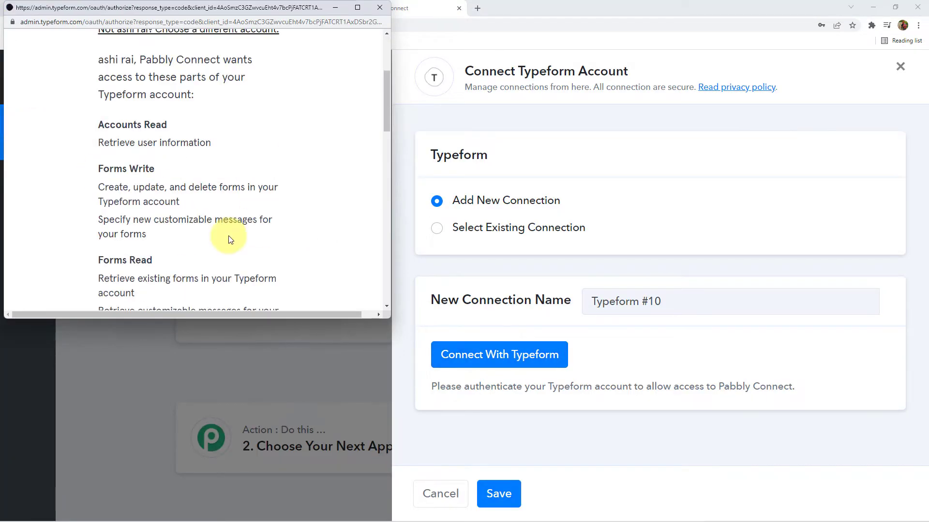
{"action": "scroll", "coordinate": [230, 235], "scroll_direction": "down", "scroll_amount": 10}
{"action": "left_click", "coordinate": [194, 156]}
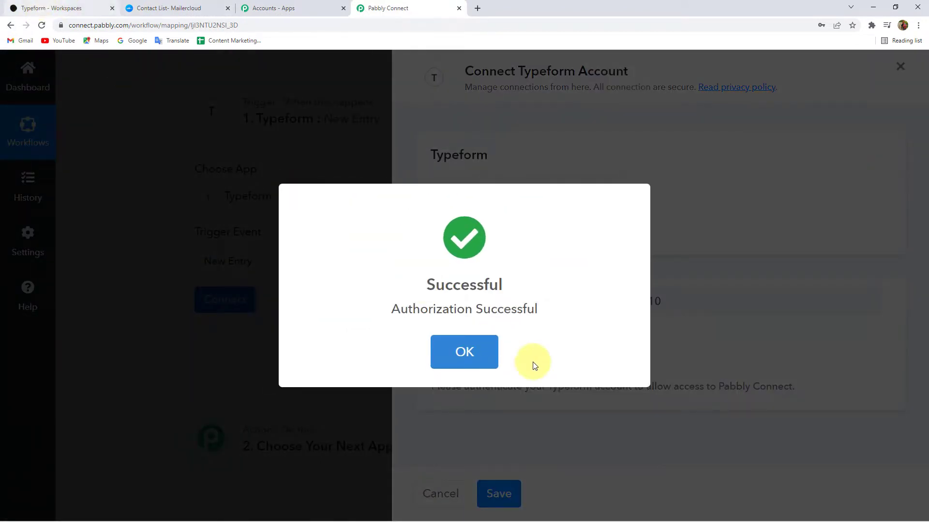
{"action": "left_click", "coordinate": [467, 345]}
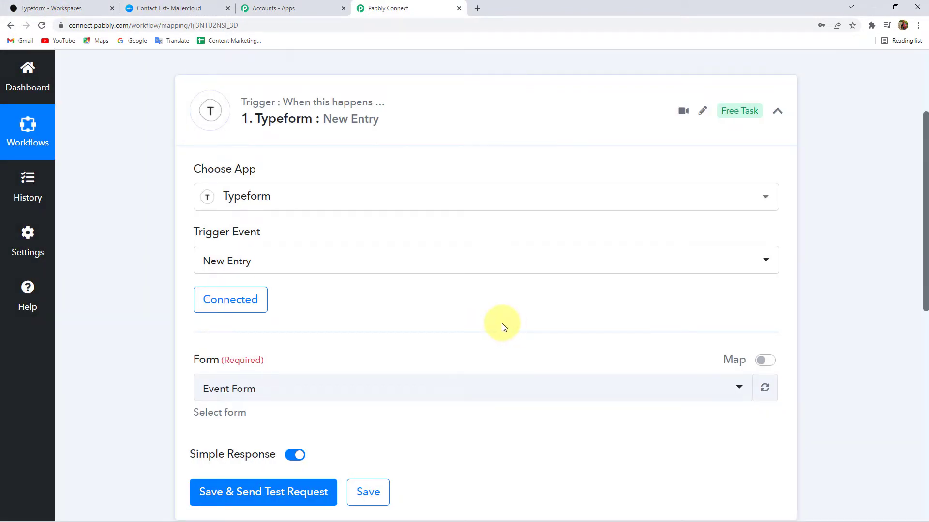
{"action": "left_click", "coordinate": [58, 7]}
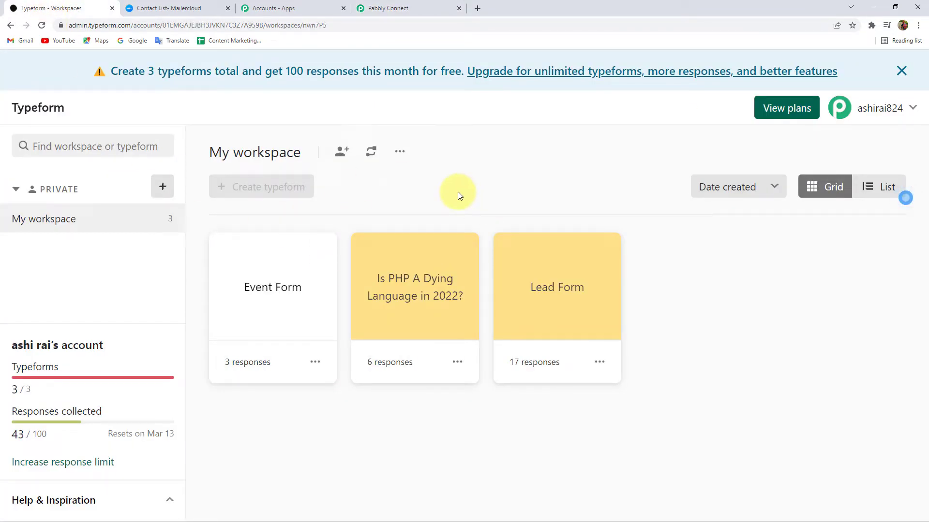
- Compare the trigger's form list with the forms in the Typeform workspace
{"action": "left_click", "coordinate": [900, 71]}
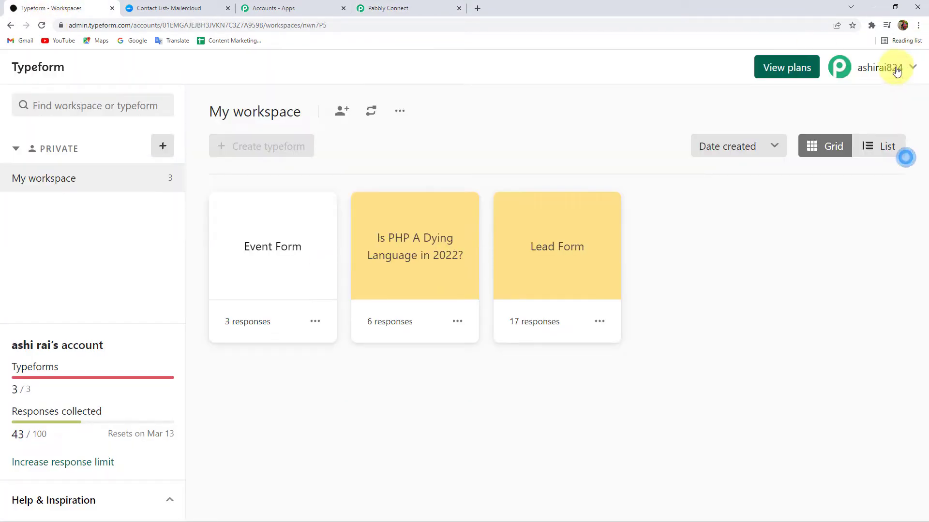
{"action": "left_click", "coordinate": [406, 6]}
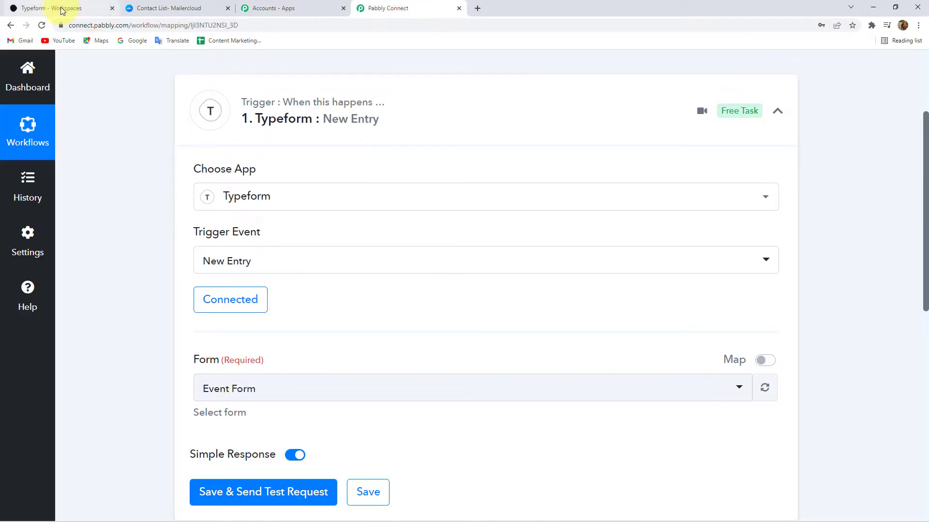
{"action": "scroll", "coordinate": [260, 178], "scroll_direction": "down", "scroll_amount": 2}
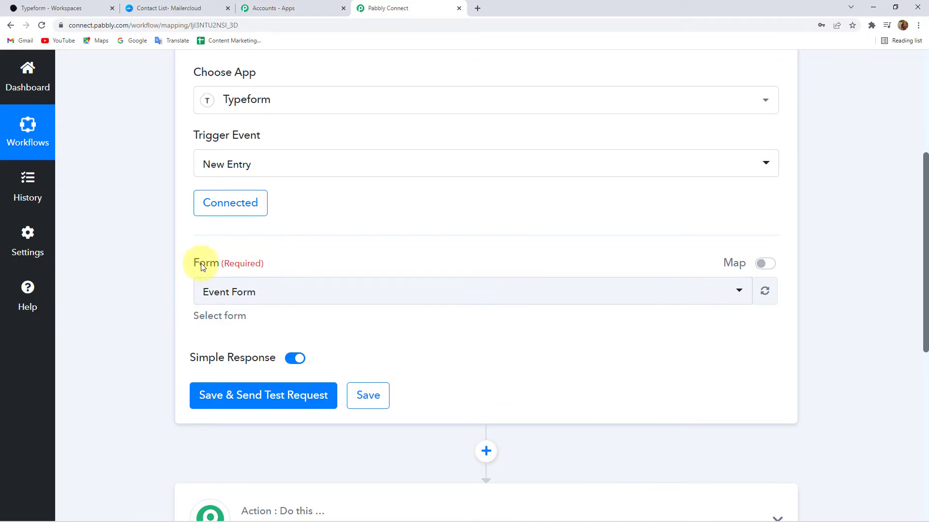
{"action": "left_click", "coordinate": [268, 296]}
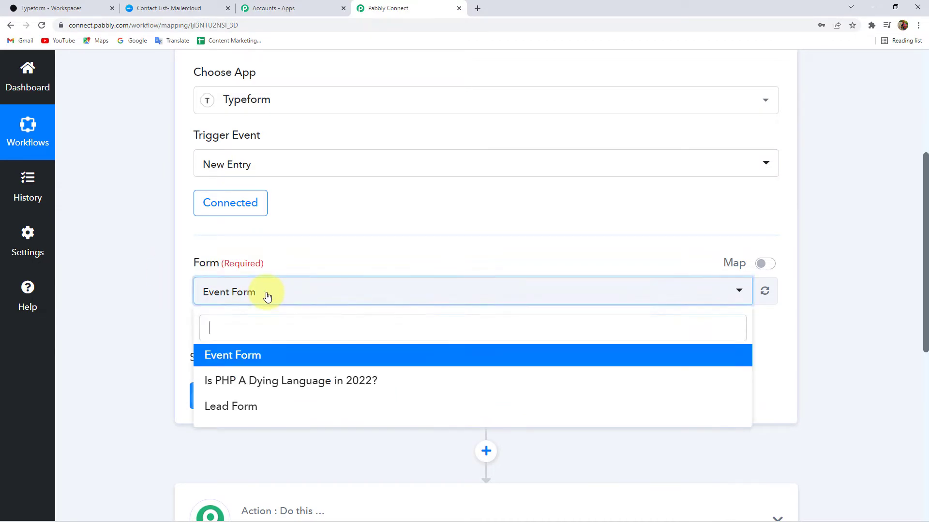
{"action": "left_click", "coordinate": [161, 270]}
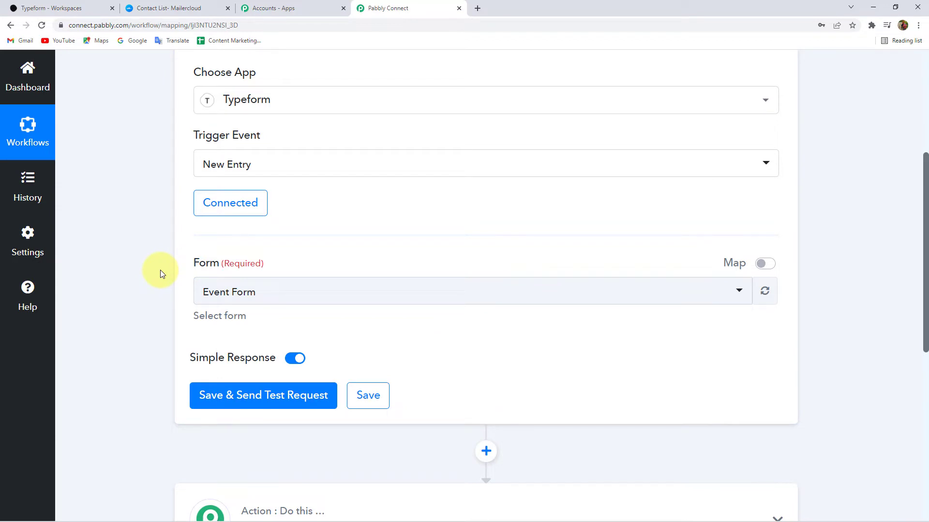
{"action": "left_click", "coordinate": [82, 8]}
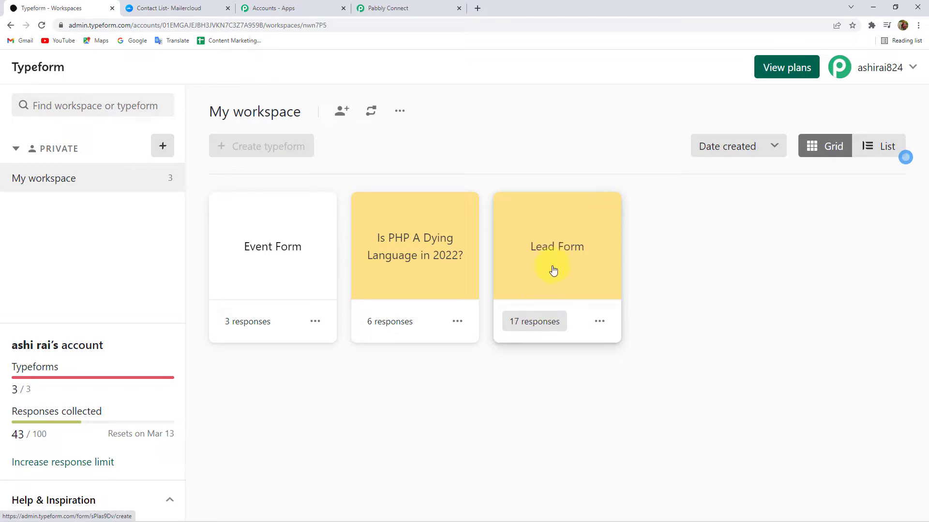
{"action": "left_click", "coordinate": [433, 13]}
- Choose Lead Form as the trigger form and save to send a test request
{"action": "left_click", "coordinate": [241, 294]}
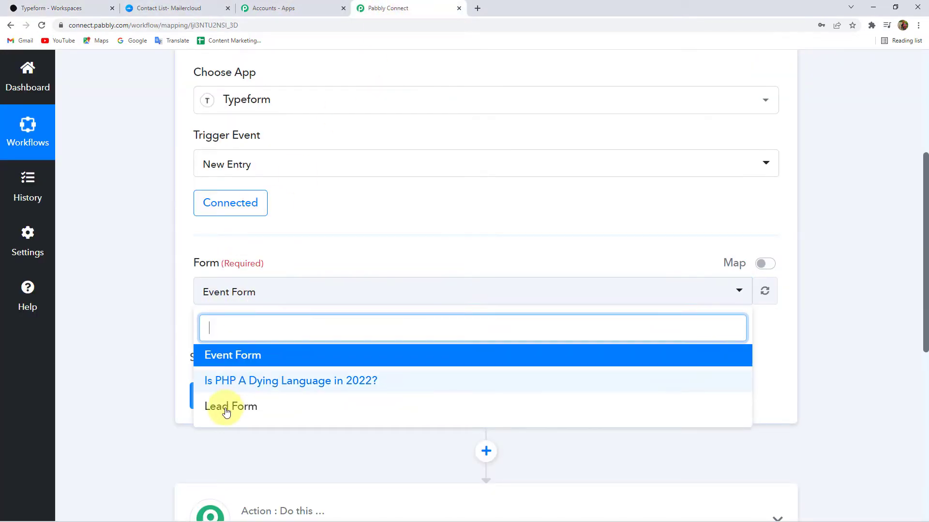
{"action": "left_click", "coordinate": [236, 409]}
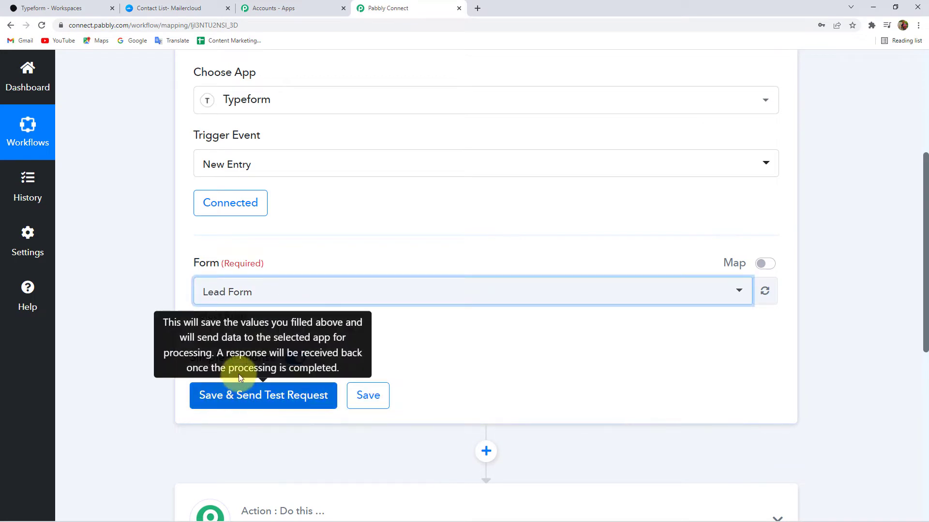
{"action": "left_click", "coordinate": [279, 404]}
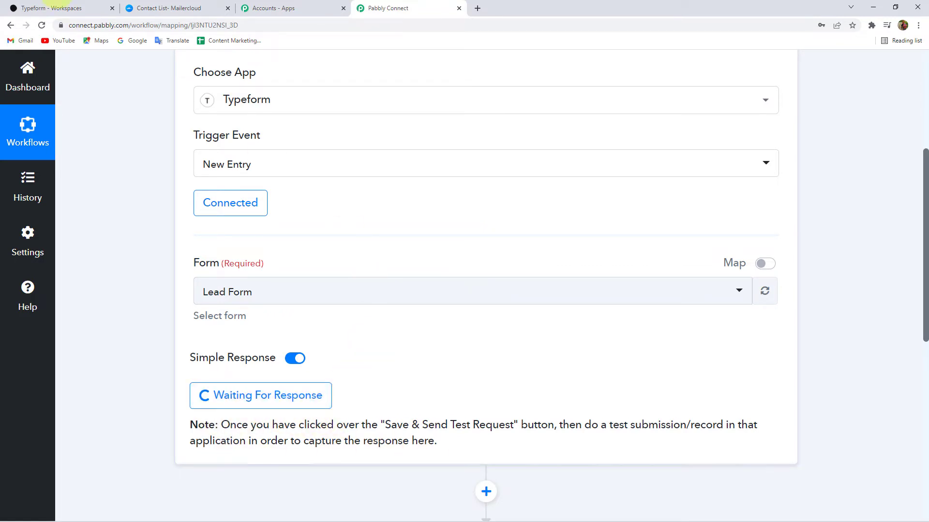
{"action": "left_click", "coordinate": [47, 7]}
- Copy the Lead Form's share link and load it in a new browser tab
{"action": "left_click", "coordinate": [599, 322]}
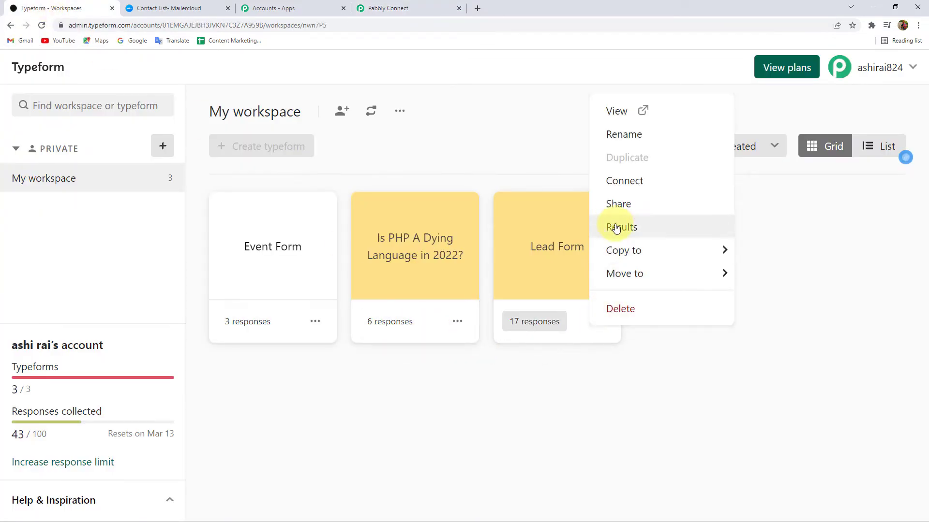
{"action": "left_click", "coordinate": [624, 226]}
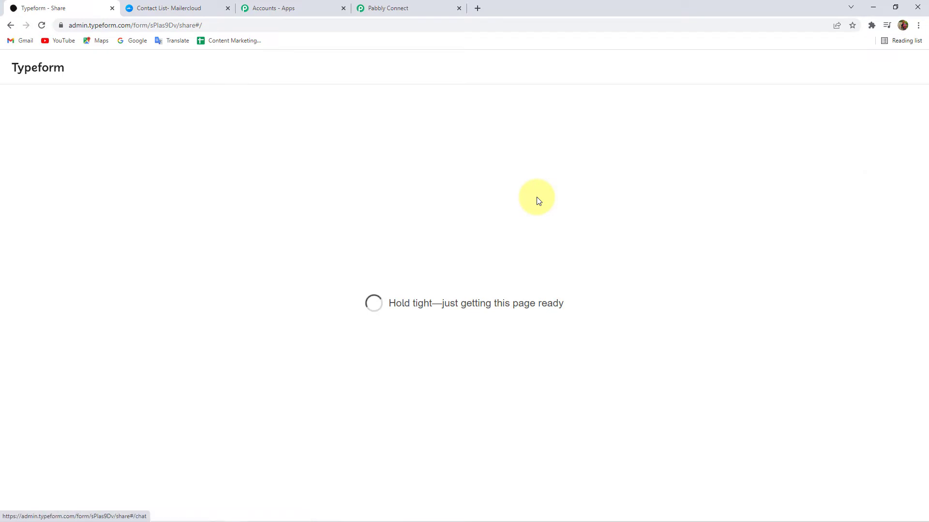
{"action": "left_click", "coordinate": [403, 274]}
{"action": "left_click", "coordinate": [481, 11]}
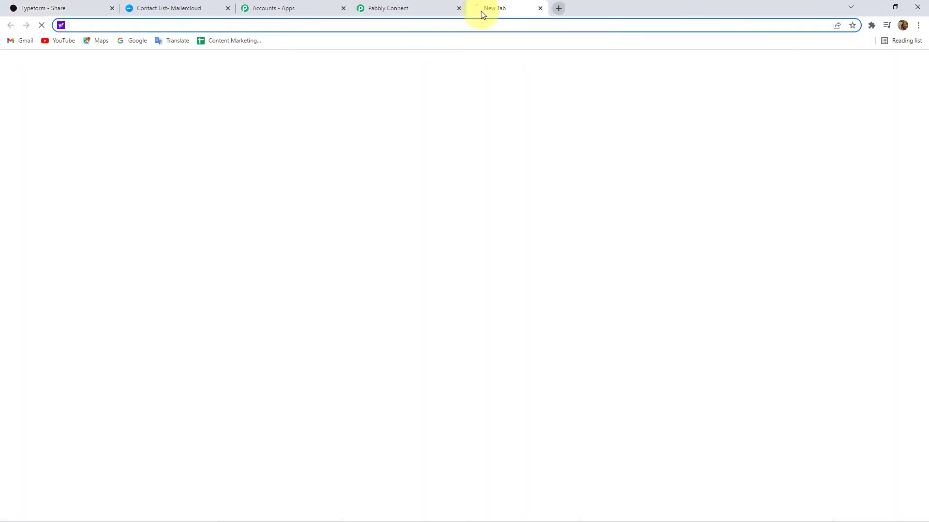
{"action": "key", "text": "ctrl+v"}
{"action": "key", "text": "Return"}
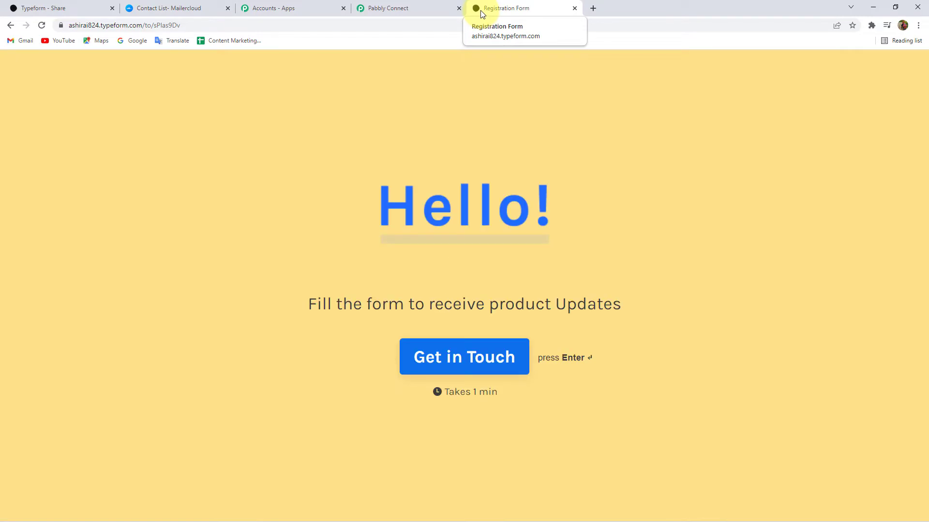
- Fill in the test contact's first name, last name, email and contact number, then submit
{"action": "left_click", "coordinate": [473, 358]}
{"action": "left_click", "coordinate": [249, 270]}
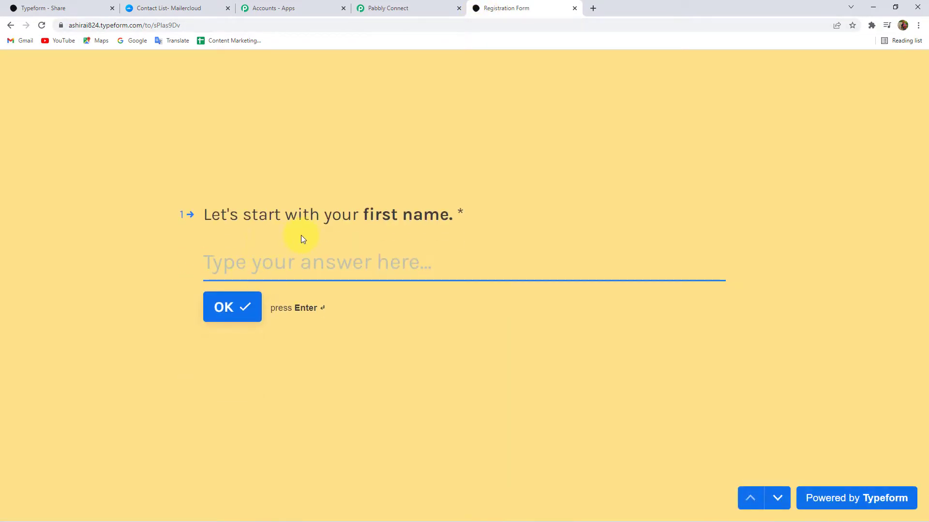
{"action": "left_click", "coordinate": [234, 267]}
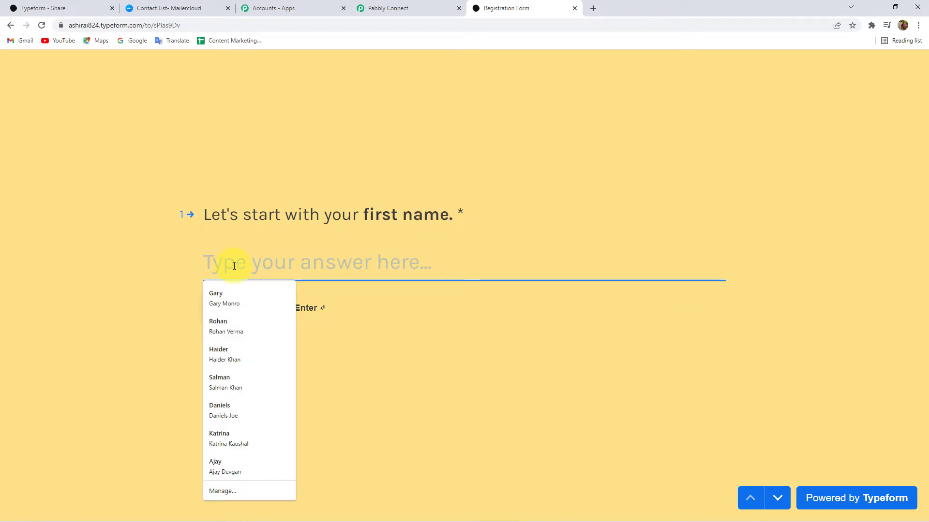
{"action": "left_click", "coordinate": [234, 296]}
{"action": "left_click", "coordinate": [228, 308]}
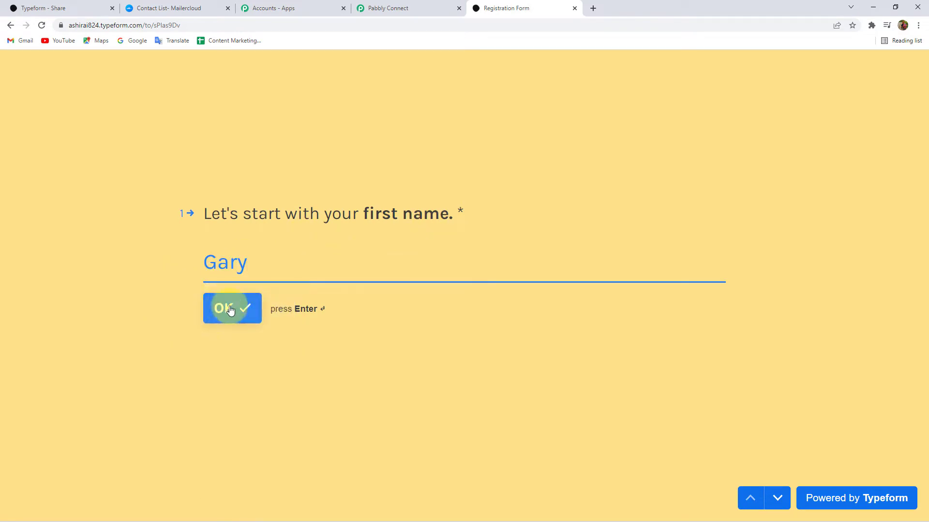
{"action": "left_click", "coordinate": [213, 263]}
{"action": "left_click", "coordinate": [228, 315]}
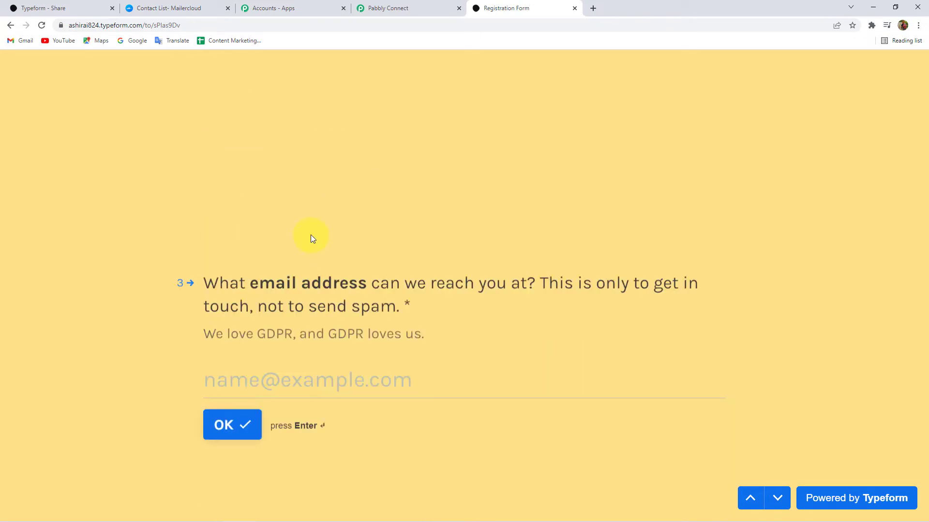
{"action": "left_click", "coordinate": [259, 292]}
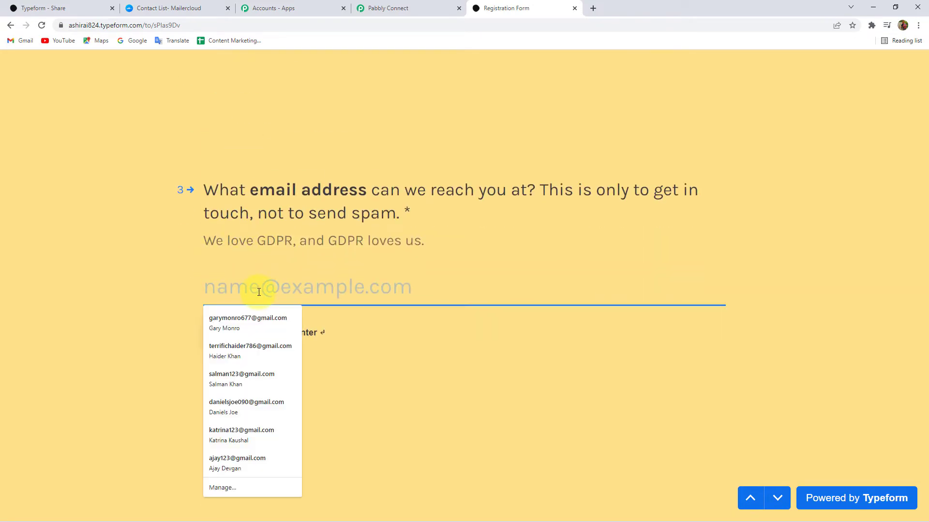
{"action": "left_click", "coordinate": [237, 315]}
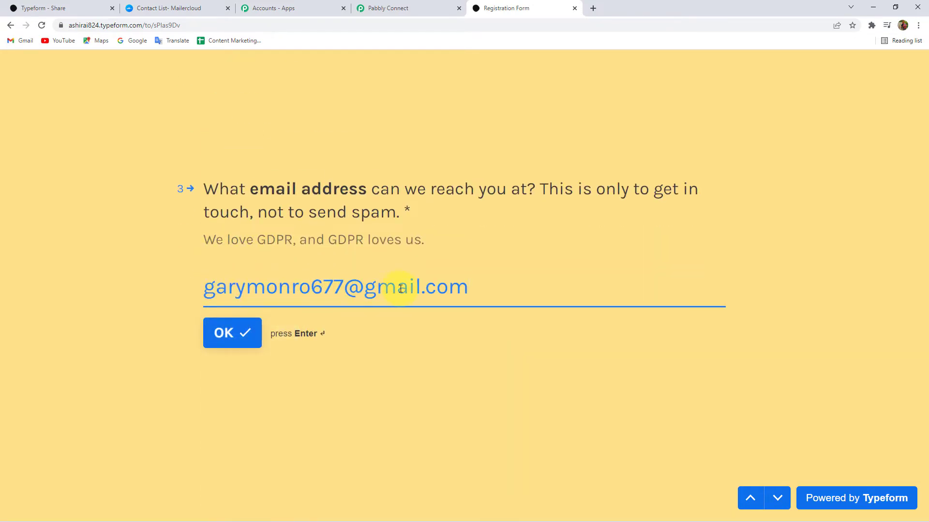
{"action": "left_click", "coordinate": [220, 333]}
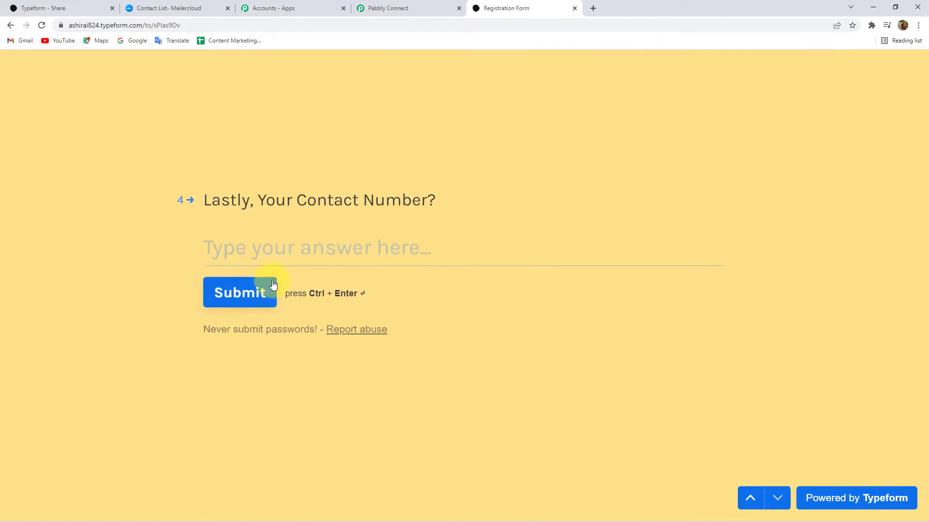
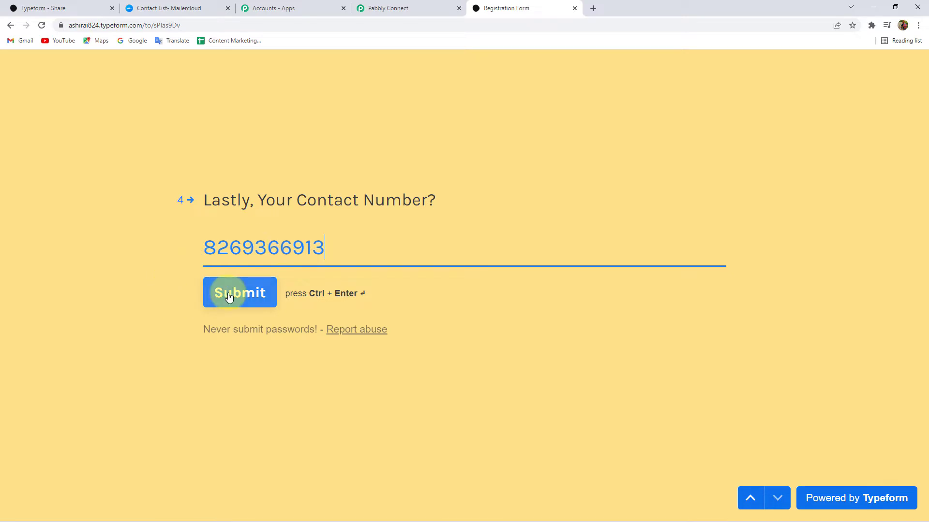
{"action": "left_click", "coordinate": [228, 296]}
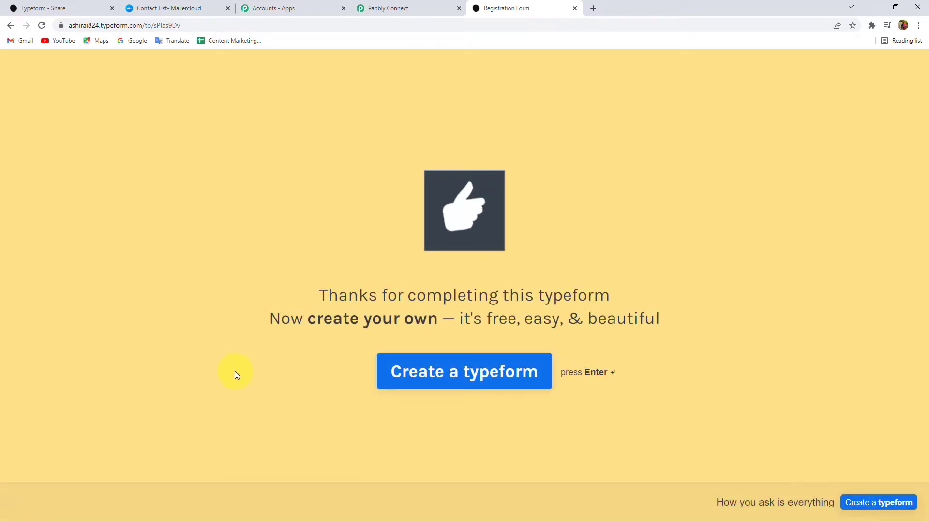
- Back in Pabbly Connect, scroll through the trigger's Response Received data
{"action": "left_click", "coordinate": [416, 8]}
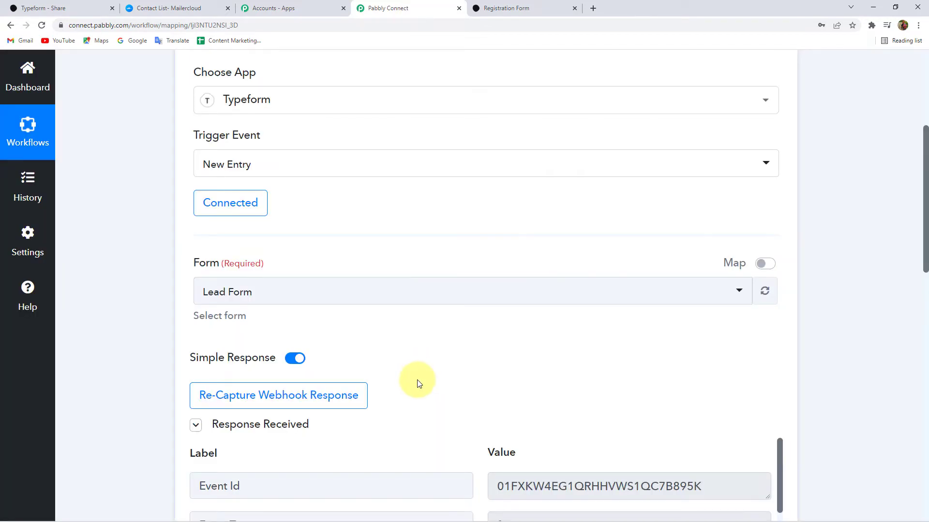
{"action": "scroll", "coordinate": [418, 377], "scroll_direction": "down", "scroll_amount": 3}
{"action": "scroll", "coordinate": [493, 284], "scroll_direction": "down", "scroll_amount": 3}
{"action": "mouse_move", "coordinate": [266, 141]}
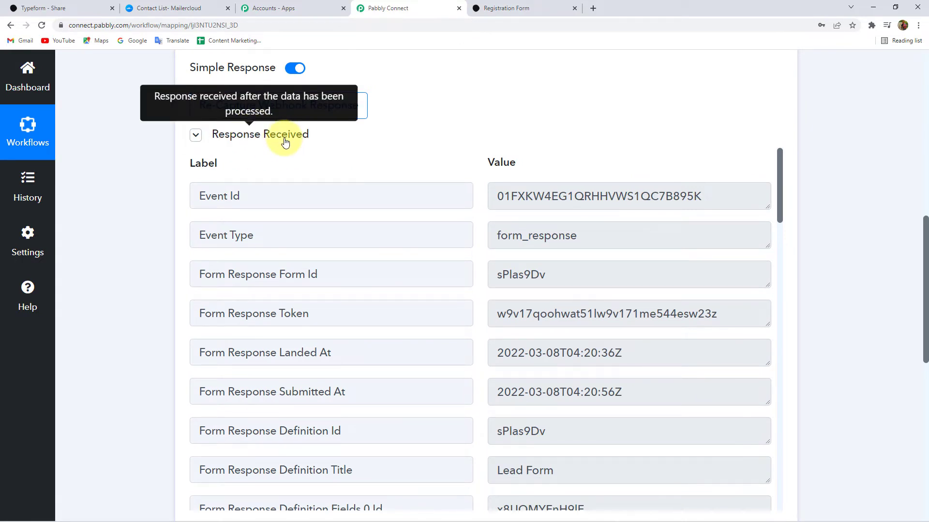
{"action": "scroll", "coordinate": [757, 264], "scroll_direction": "down", "scroll_amount": 4}
{"action": "scroll", "coordinate": [875, 305], "scroll_direction": "down", "scroll_amount": 2}
{"action": "scroll", "coordinate": [575, 271], "scroll_direction": "down", "scroll_amount": 9}
{"action": "scroll", "coordinate": [548, 257], "scroll_direction": "down", "scroll_amount": 4}
{"action": "left_click_drag", "start_coordinate": [556, 257], "coordinate": [475, 262]}
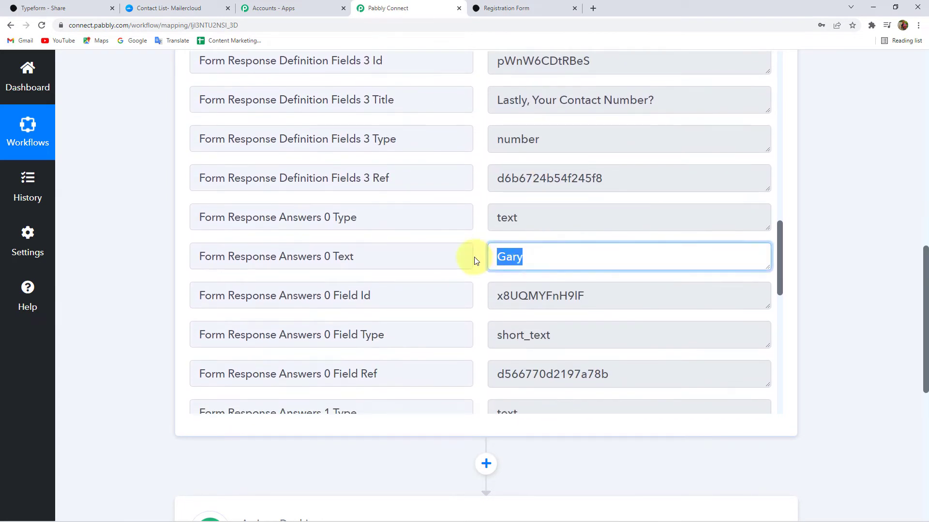
{"action": "scroll", "coordinate": [557, 250], "scroll_direction": "down", "scroll_amount": 4}
{"action": "left_click_drag", "start_coordinate": [549, 257], "coordinate": [460, 260]}
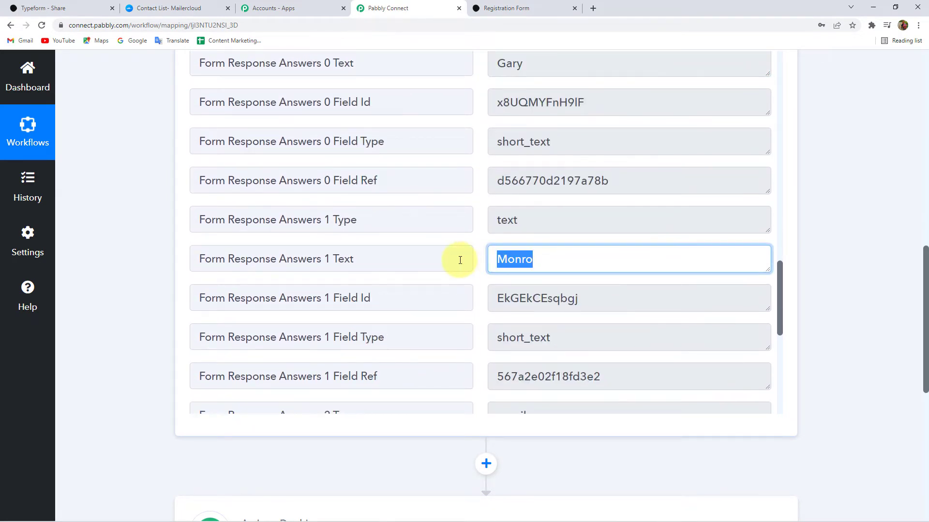
{"action": "scroll", "coordinate": [556, 259], "scroll_direction": "down", "scroll_amount": 4}
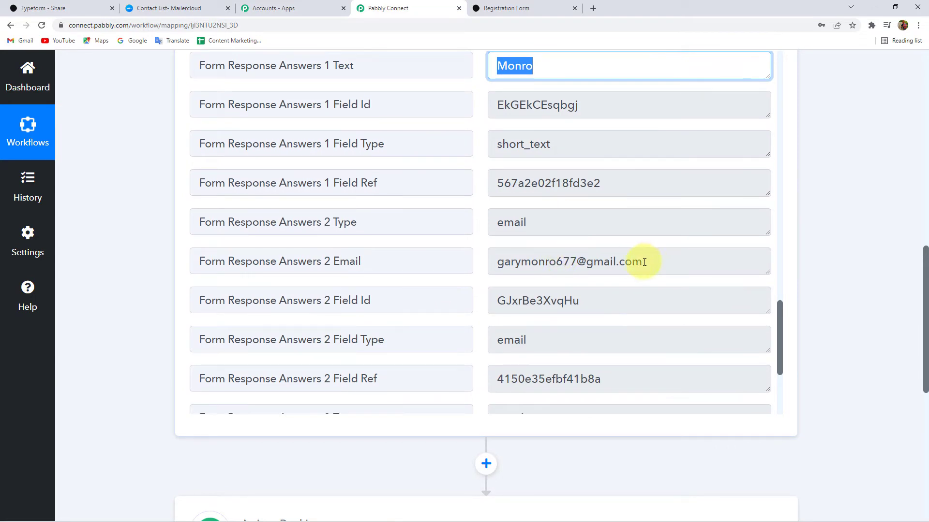
- Check the captured email, contact number and last name values
{"action": "left_click_drag", "start_coordinate": [652, 261], "coordinate": [492, 265]}
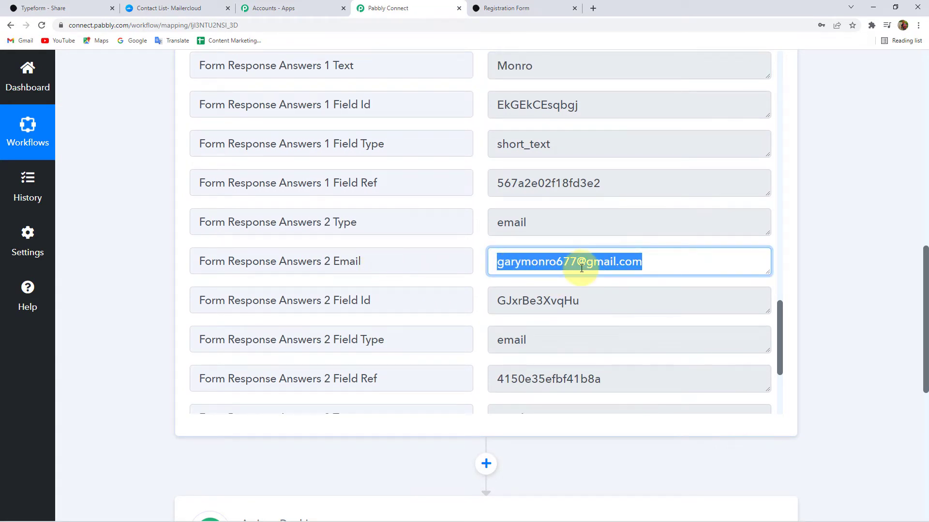
{"action": "scroll", "coordinate": [583, 265], "scroll_direction": "down", "scroll_amount": 4}
{"action": "double_click", "coordinate": [581, 270]}
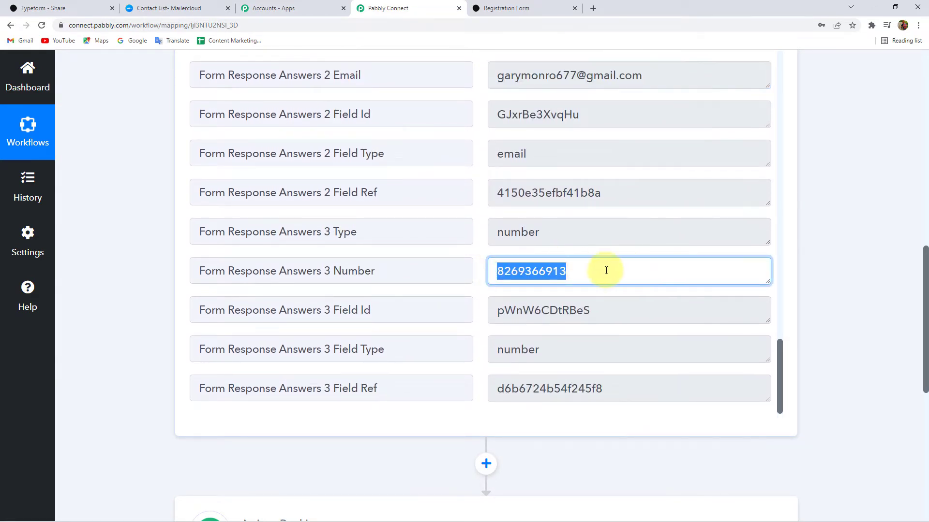
{"action": "scroll", "coordinate": [580, 266], "scroll_direction": "down", "scroll_amount": 4}
{"action": "scroll", "coordinate": [566, 261], "scroll_direction": "up", "scroll_amount": 4}
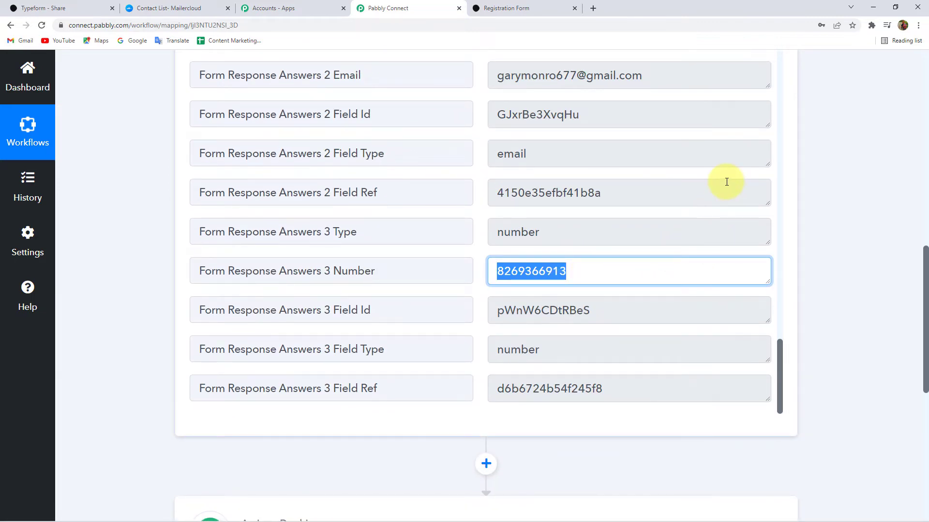
{"action": "scroll", "coordinate": [580, 201], "scroll_direction": "up", "scroll_amount": 4}
{"action": "double_click", "coordinate": [532, 76]}
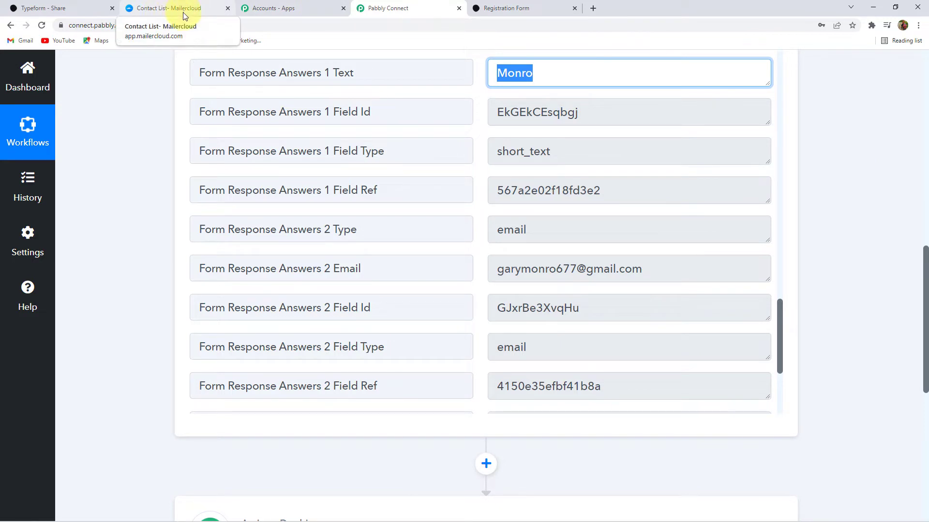
{"action": "scroll", "coordinate": [880, 176], "scroll_direction": "down", "scroll_amount": 8}
- Set Mailercloud as the action app with Add Contact to List as its event
{"action": "left_click", "coordinate": [282, 141]}
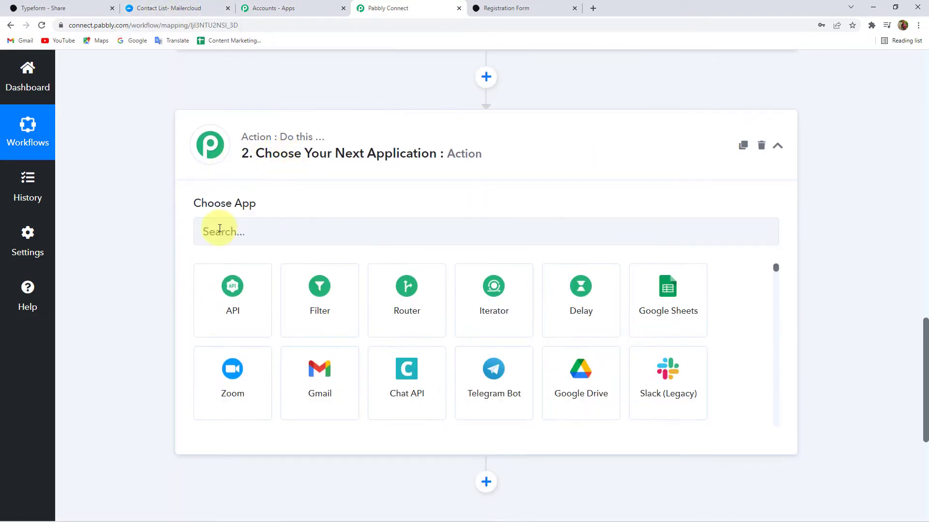
{"action": "type", "text": "Mailer"}
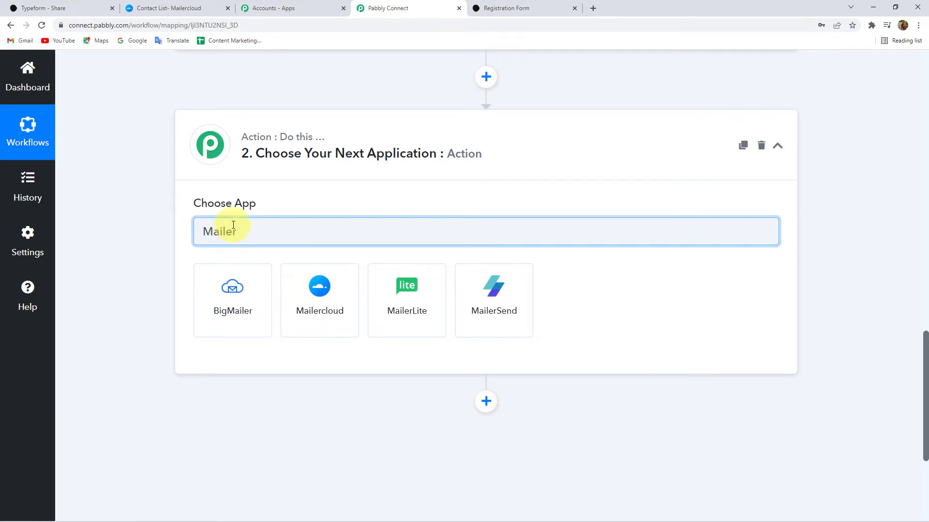
{"action": "left_click", "coordinate": [331, 301]}
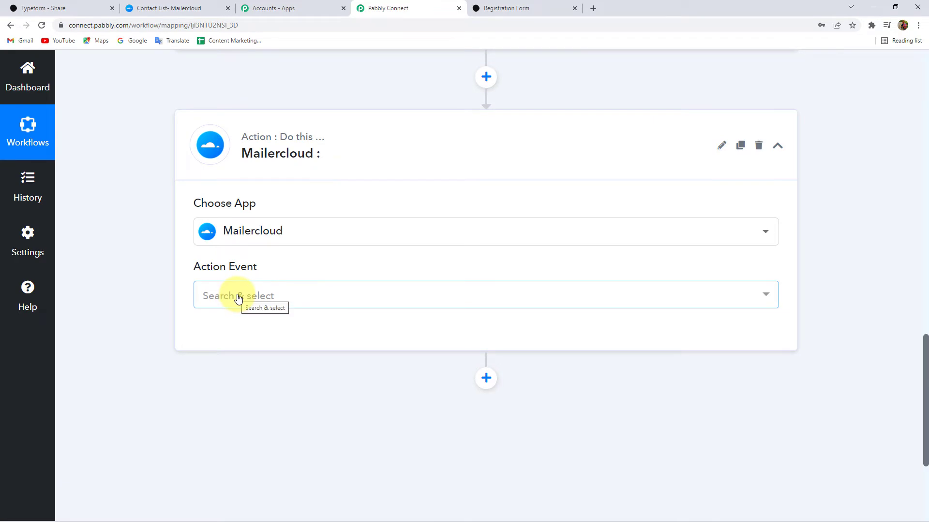
{"action": "left_click", "coordinate": [239, 299]}
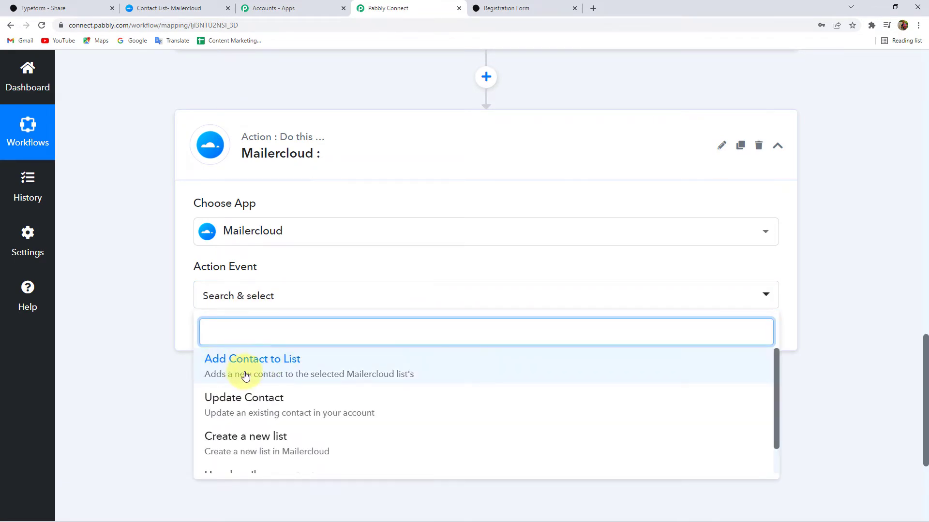
{"action": "scroll", "coordinate": [283, 387], "scroll_direction": "down", "scroll_amount": 3}
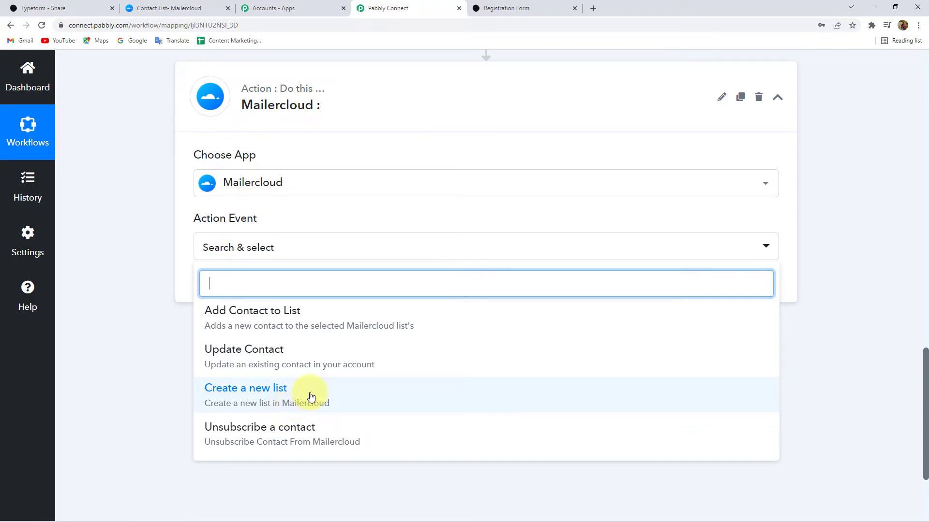
{"action": "scroll", "coordinate": [295, 363], "scroll_direction": "up", "scroll_amount": 1}
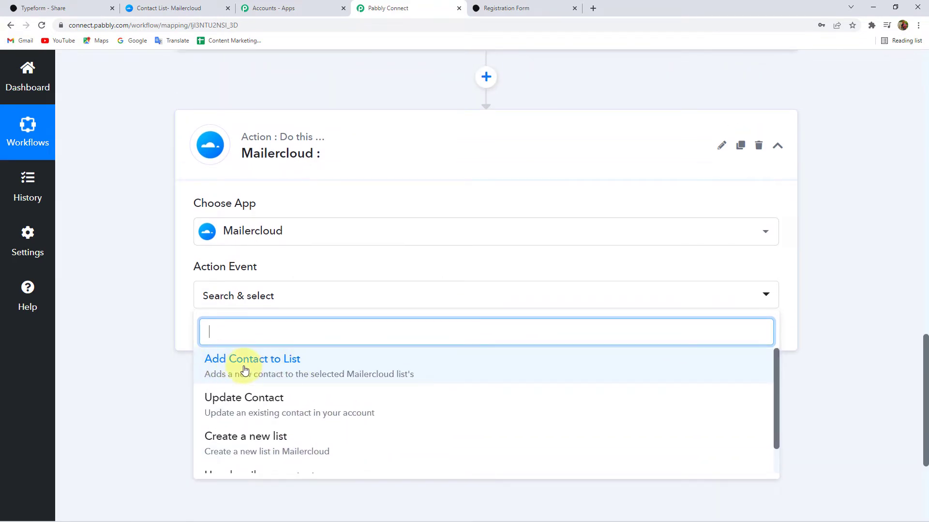
{"action": "left_click", "coordinate": [289, 369]}
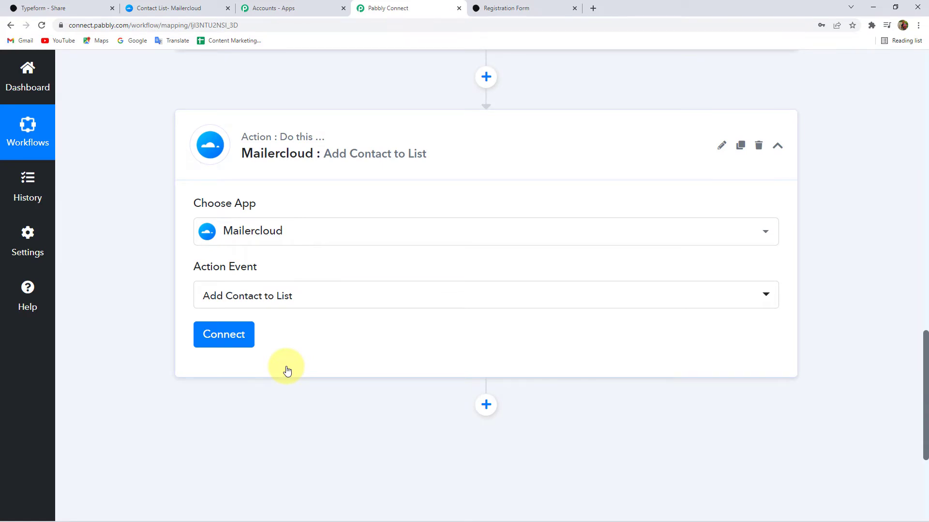
- Add a new Mailercloud connection awaiting its API key, then go to Mailercloud's contact lists
{"action": "left_click", "coordinate": [232, 332]}
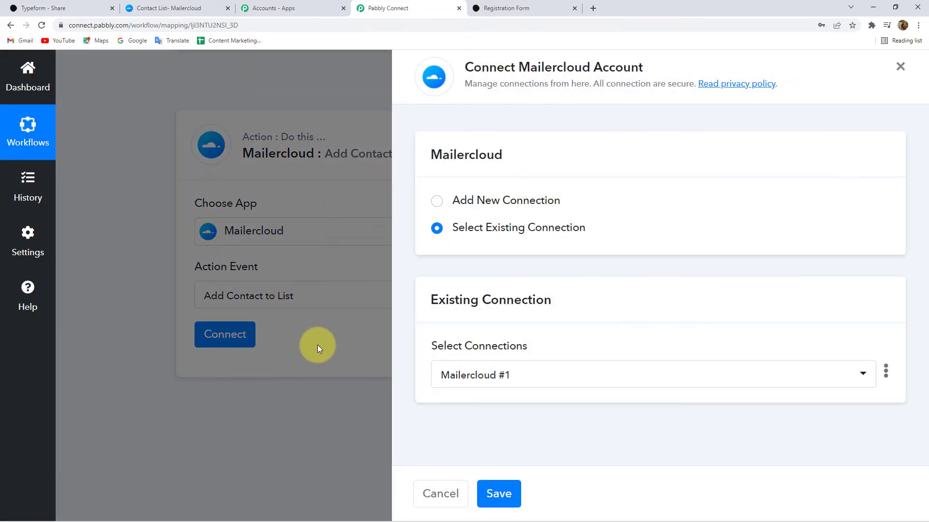
{"action": "left_click", "coordinate": [506, 207]}
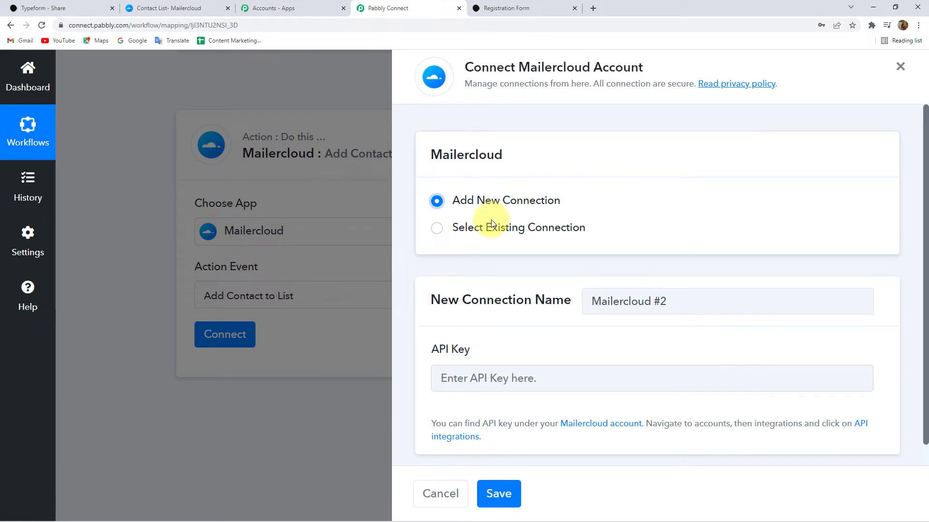
{"action": "scroll", "coordinate": [458, 300], "scroll_direction": "down", "scroll_amount": 1}
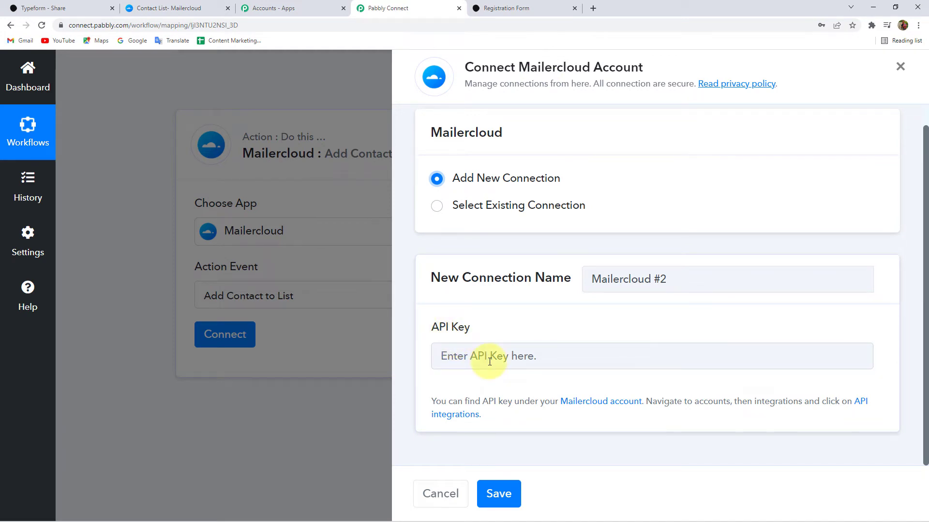
{"action": "left_click", "coordinate": [180, 12]}
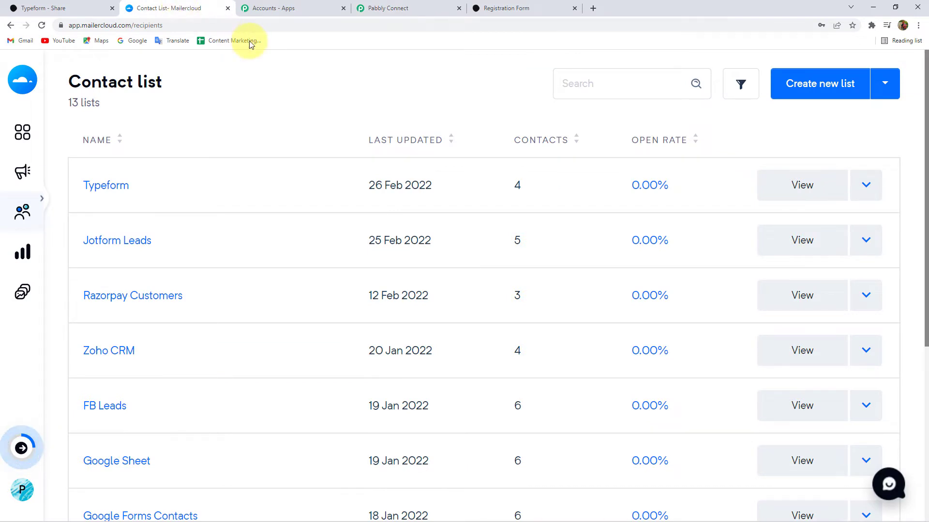
{"action": "mouse_move", "coordinate": [8, 182]}
{"action": "scroll", "coordinate": [93, 279], "scroll_direction": "down", "scroll_amount": 2}
{"action": "scroll", "coordinate": [93, 280], "scroll_direction": "down", "scroll_amount": 1}
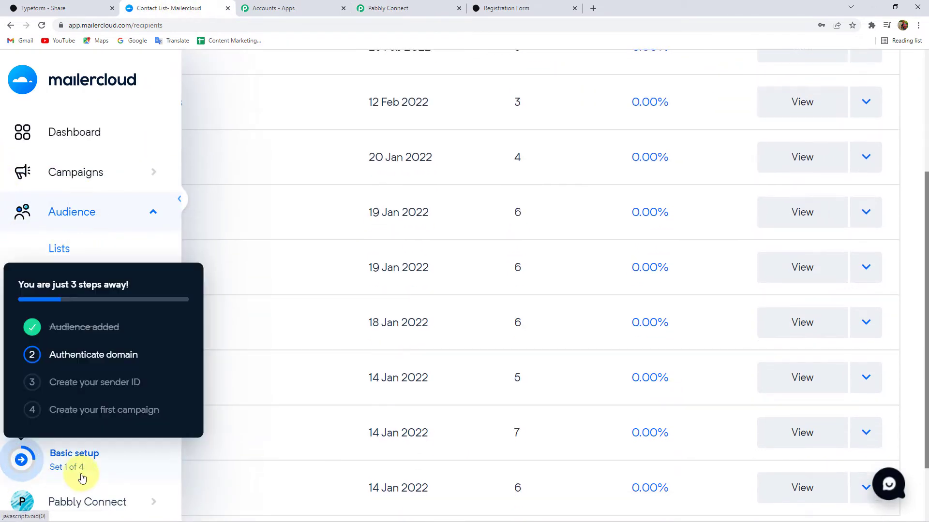
{"action": "left_click", "coordinate": [105, 503]}
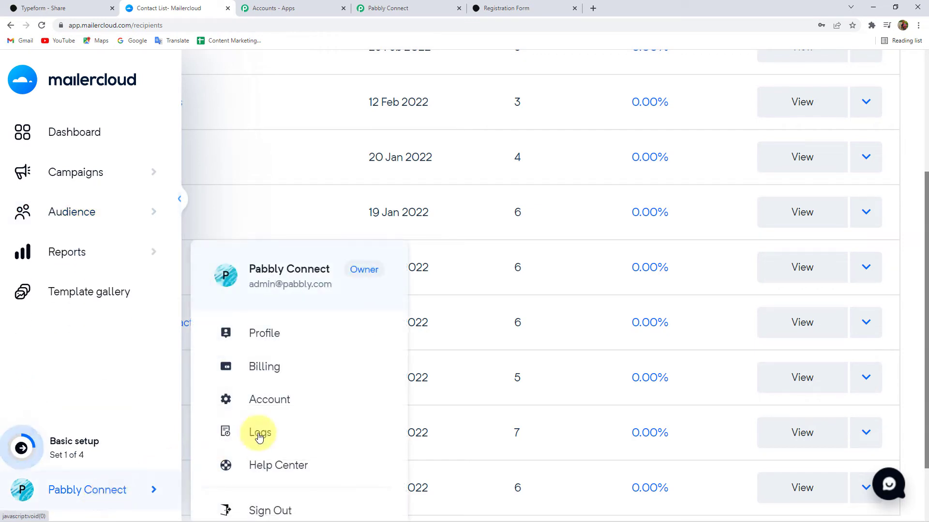
{"action": "scroll", "coordinate": [275, 437], "scroll_direction": "down", "scroll_amount": 2}
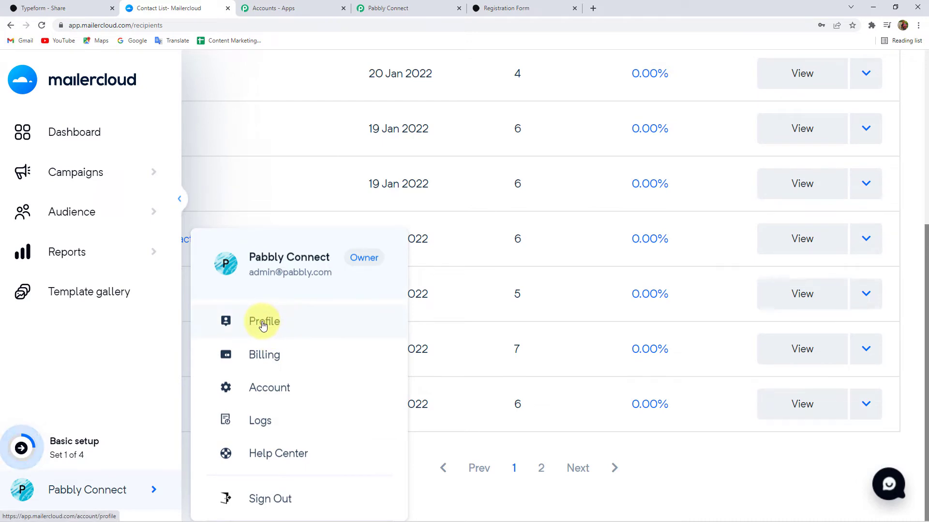
{"action": "left_click", "coordinate": [264, 324]}
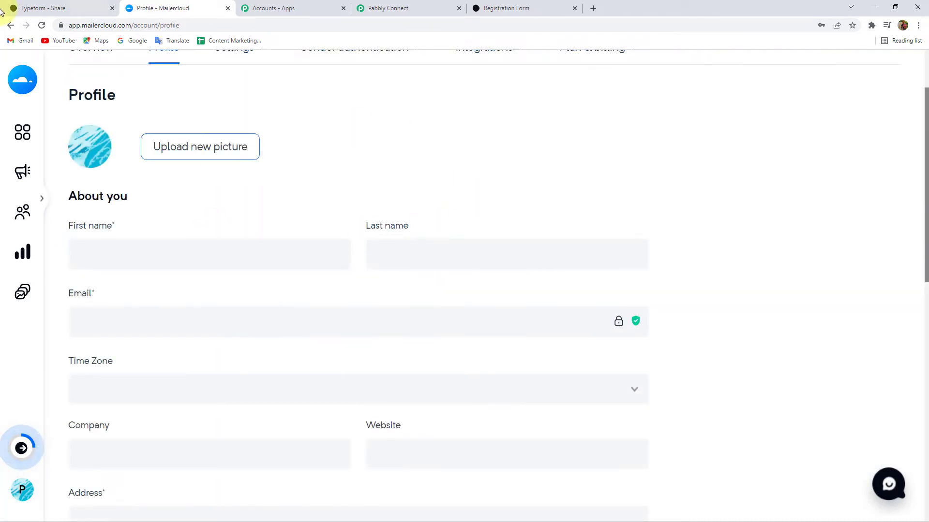
{"action": "left_click", "coordinate": [11, 25]}
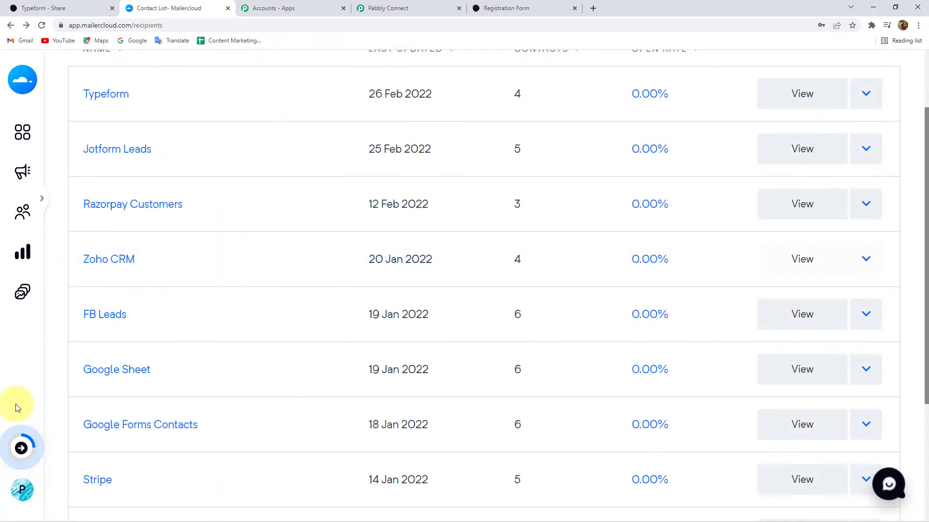
- Copy the API key from Mailercloud's Account > Integrations > API integrations page and return to Pabbly Connect
{"action": "mouse_move", "coordinate": [62, 489]}
{"action": "left_click", "coordinate": [154, 490]}
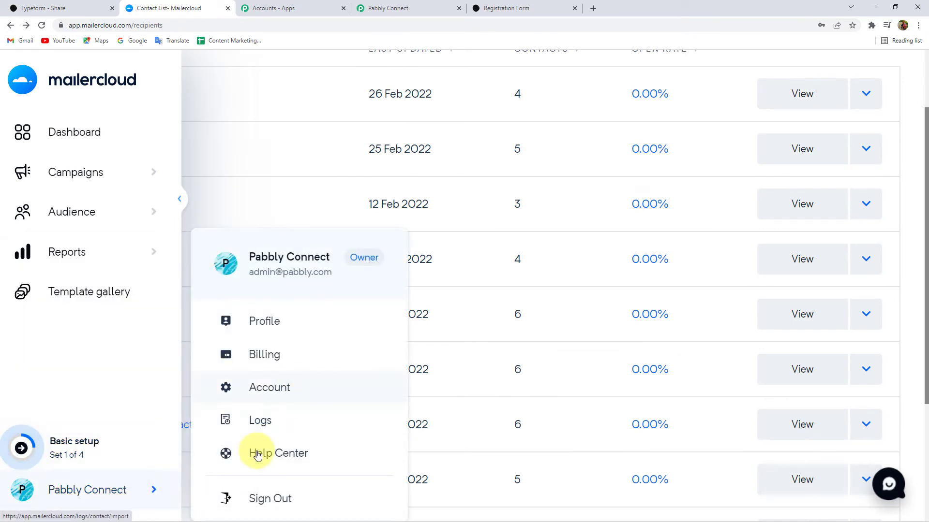
{"action": "left_click", "coordinate": [279, 394]}
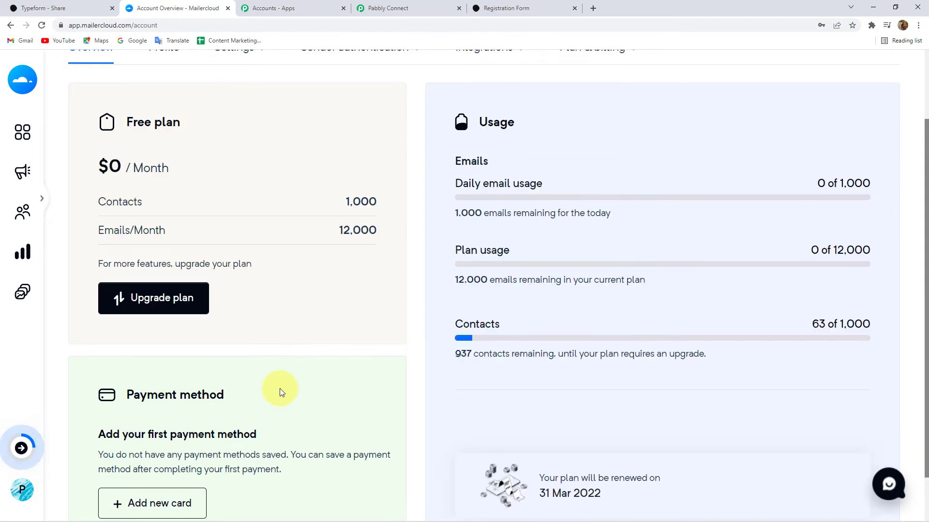
{"action": "scroll", "coordinate": [416, 193], "scroll_direction": "up", "scroll_amount": 2}
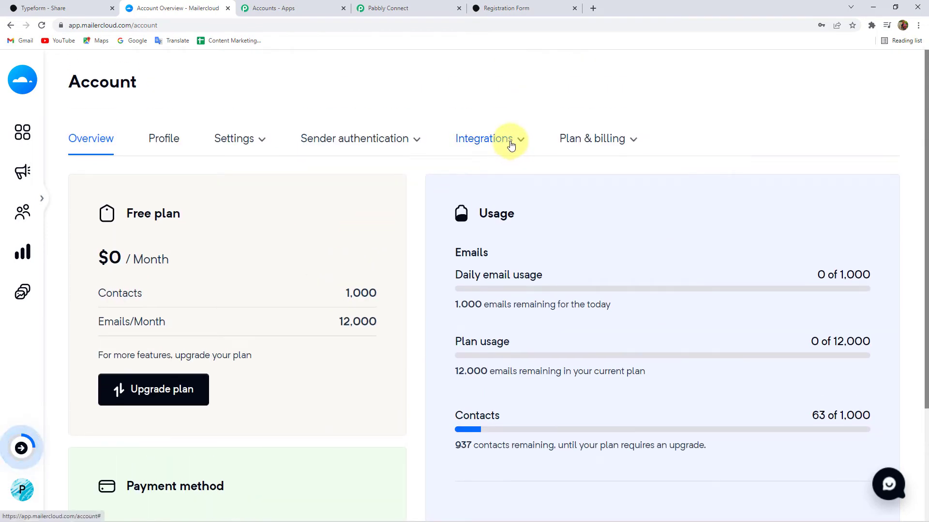
{"action": "left_click", "coordinate": [509, 144]}
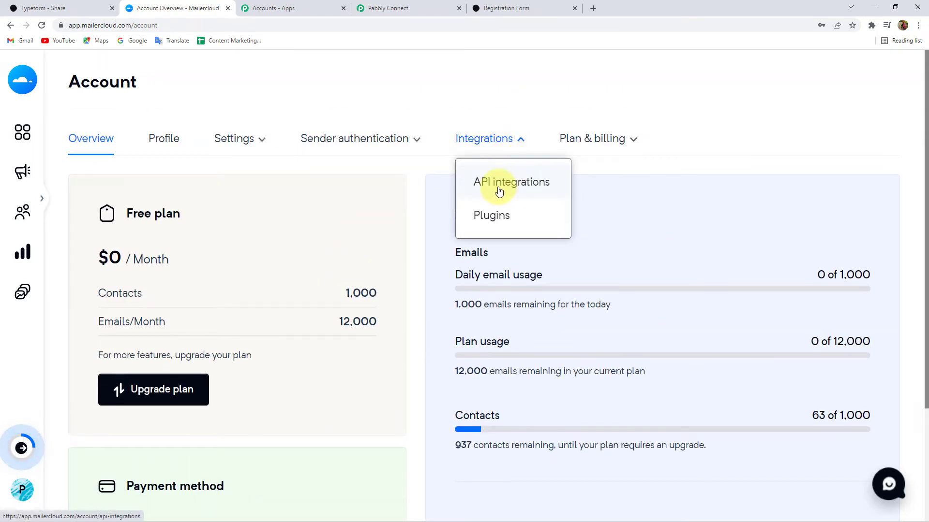
{"action": "left_click", "coordinate": [532, 183]}
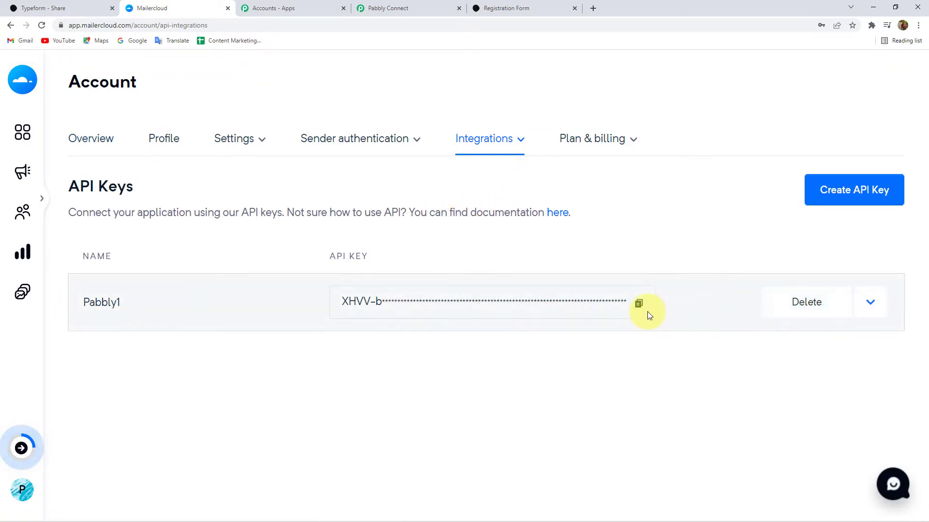
{"action": "left_click", "coordinate": [639, 304]}
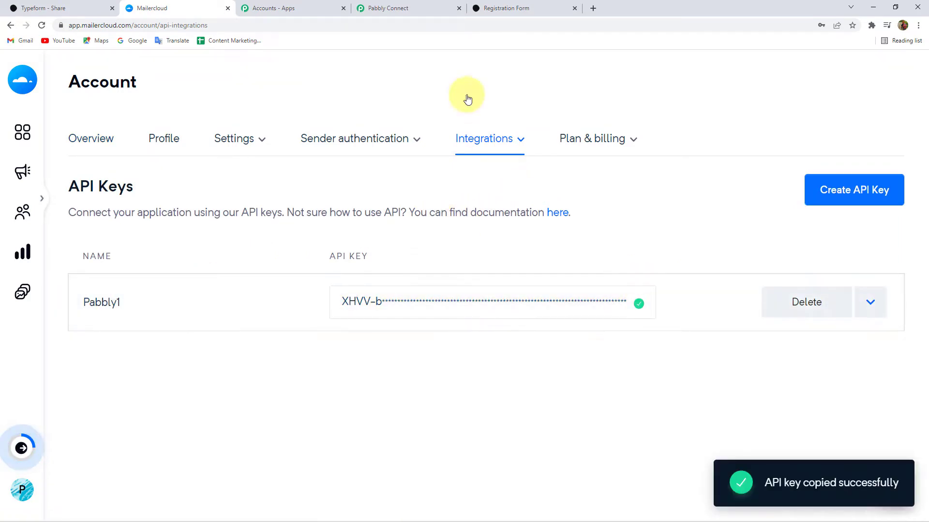
{"action": "left_click", "coordinate": [418, 7]}
- Connect the Mailercloud account by pasting the copied API key and saving the connection
{"action": "left_click", "coordinate": [528, 351]}
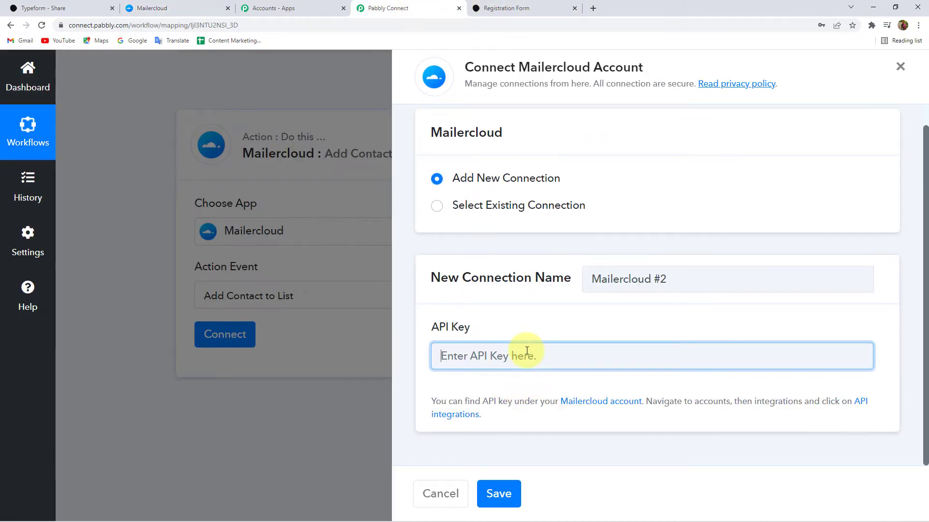
{"action": "key", "text": "ctrl+v"}
{"action": "left_click", "coordinate": [500, 494]}
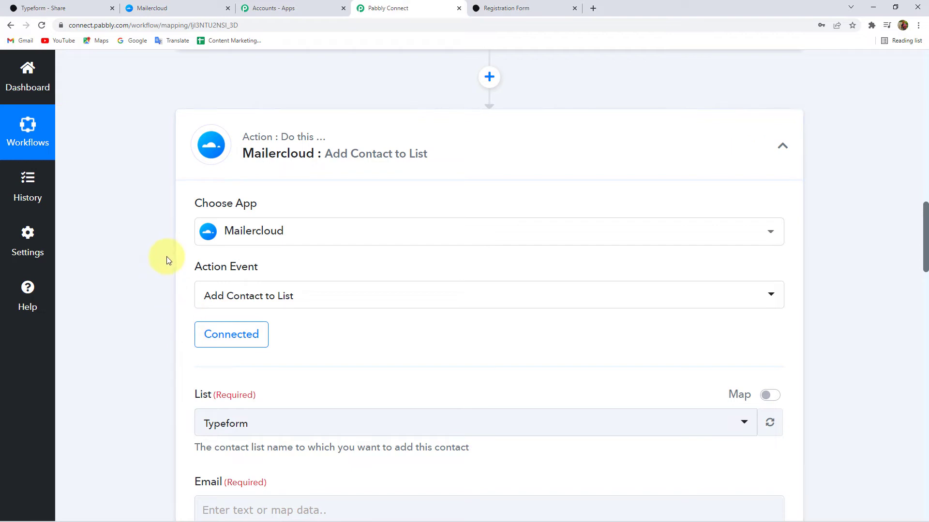
- Check that Typeform is available in the List dropdown, then return to Mailercloud
{"action": "scroll", "coordinate": [166, 257], "scroll_direction": "down", "scroll_amount": 5}
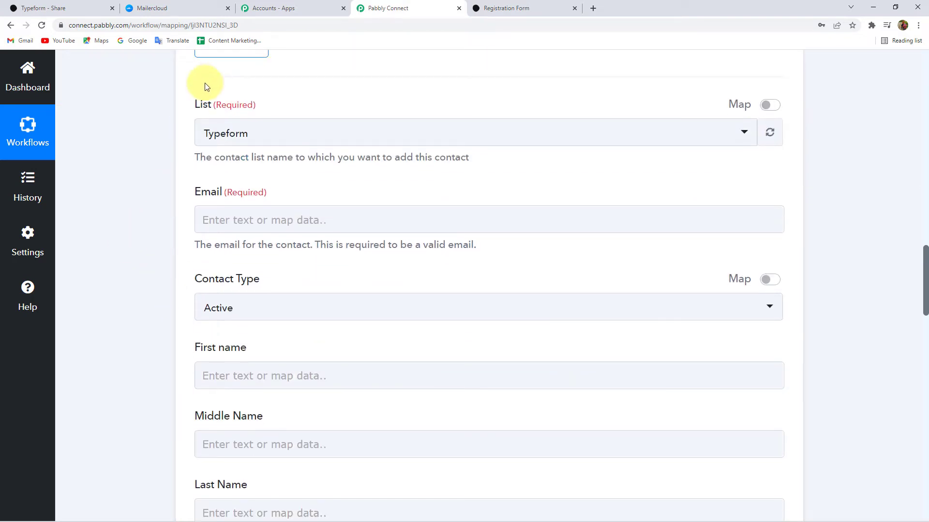
{"action": "double_click", "coordinate": [202, 105]}
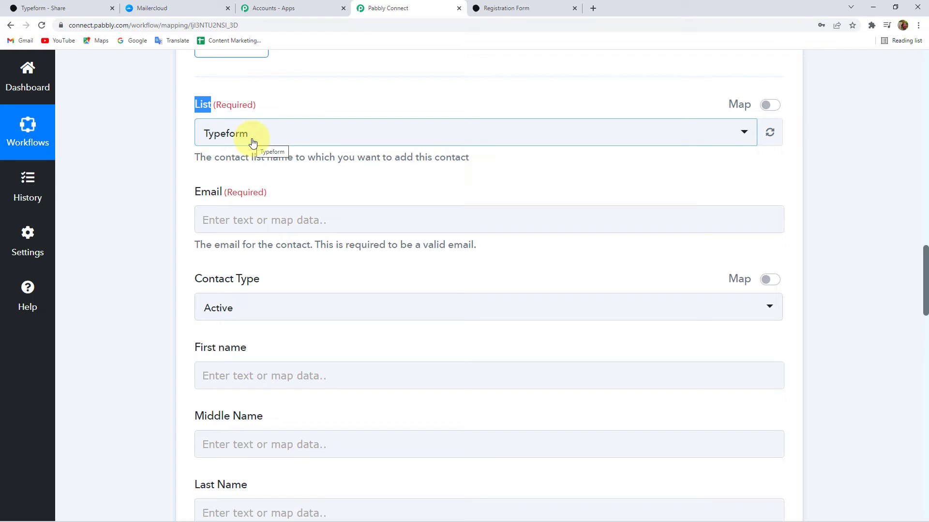
{"action": "left_click", "coordinate": [252, 143]}
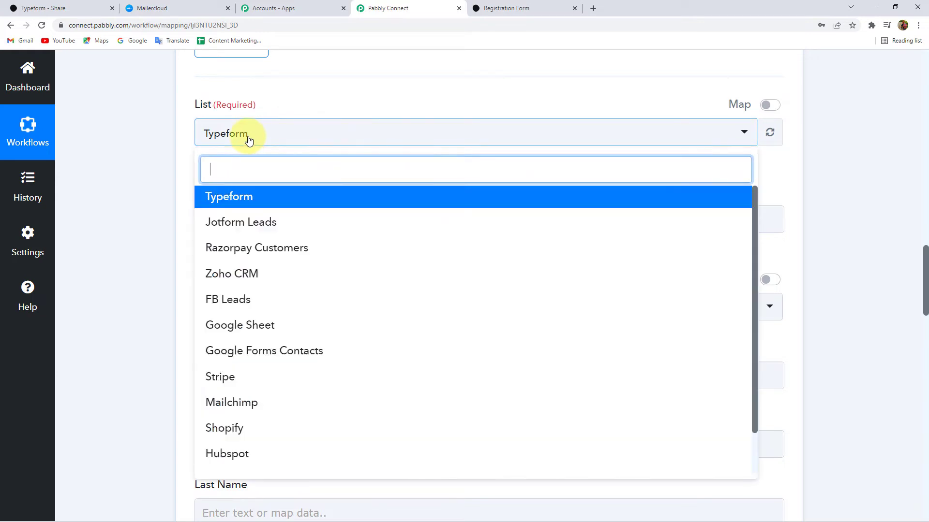
{"action": "scroll", "coordinate": [282, 321], "scroll_direction": "down", "scroll_amount": 5}
{"action": "scroll", "coordinate": [256, 315], "scroll_direction": "up", "scroll_amount": 2}
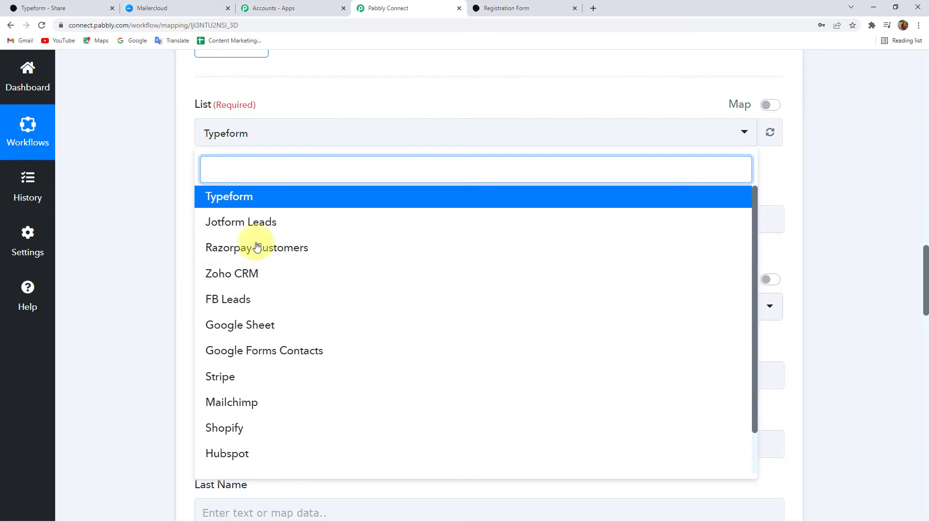
{"action": "left_click", "coordinate": [154, 8]}
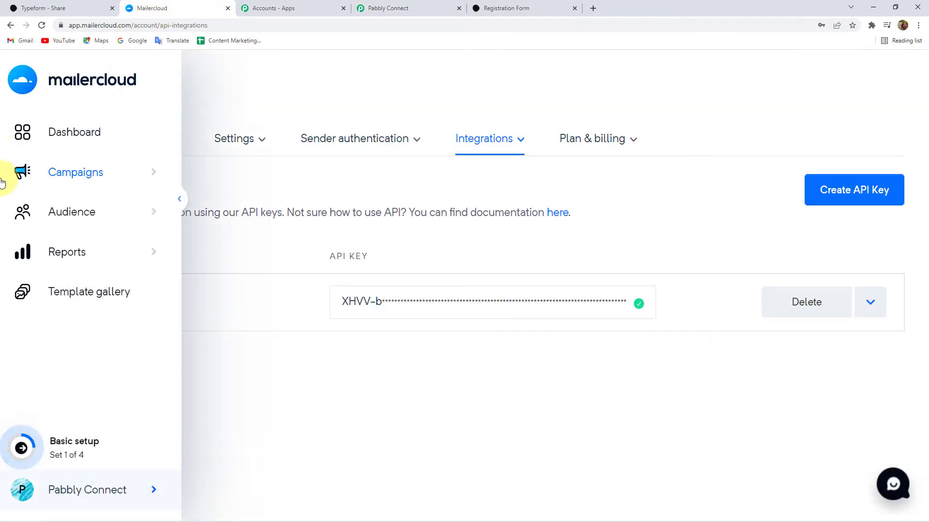
- View the Mailercloud Typeform list's contacts, currently 4, then return to the Pabbly Connect workflow
{"action": "left_click", "coordinate": [68, 211]}
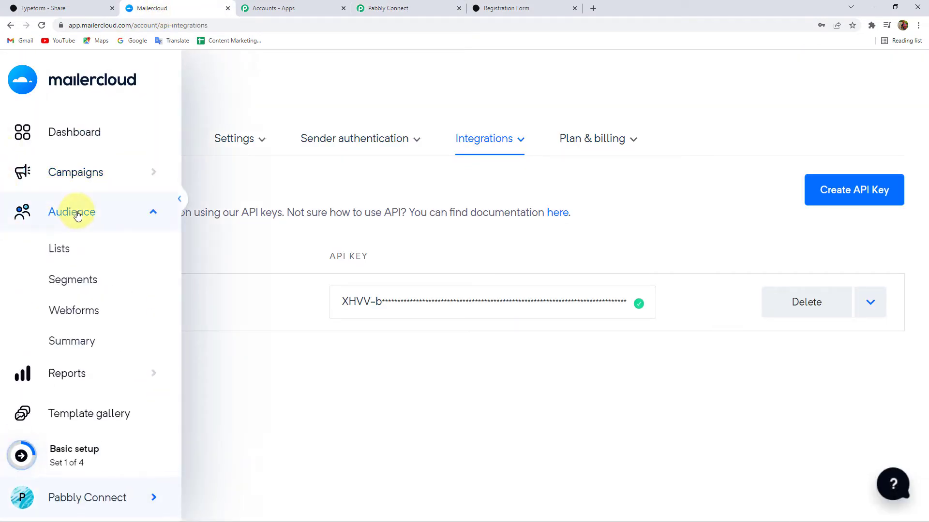
{"action": "left_click", "coordinate": [57, 255]}
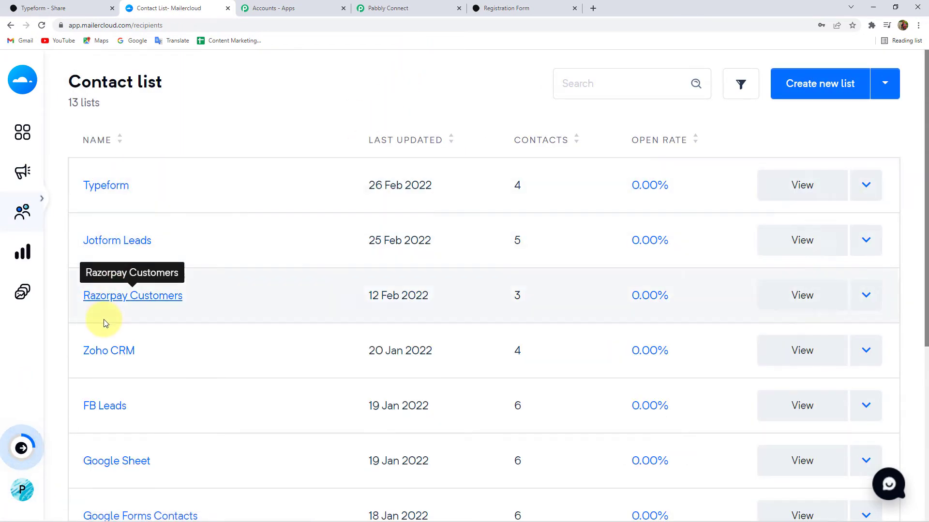
{"action": "scroll", "coordinate": [106, 321], "scroll_direction": "down", "scroll_amount": 5}
{"action": "scroll", "coordinate": [108, 338], "scroll_direction": "up", "scroll_amount": 5}
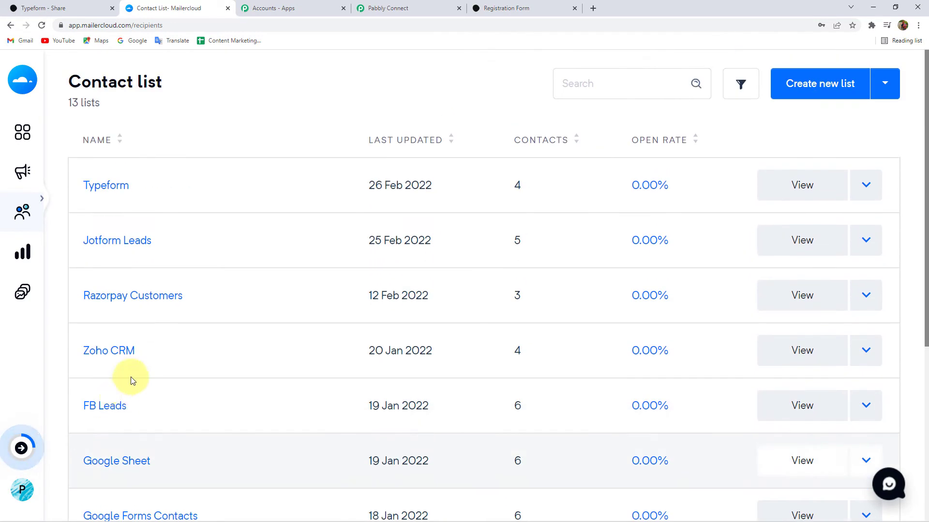
{"action": "left_click", "coordinate": [419, 7]}
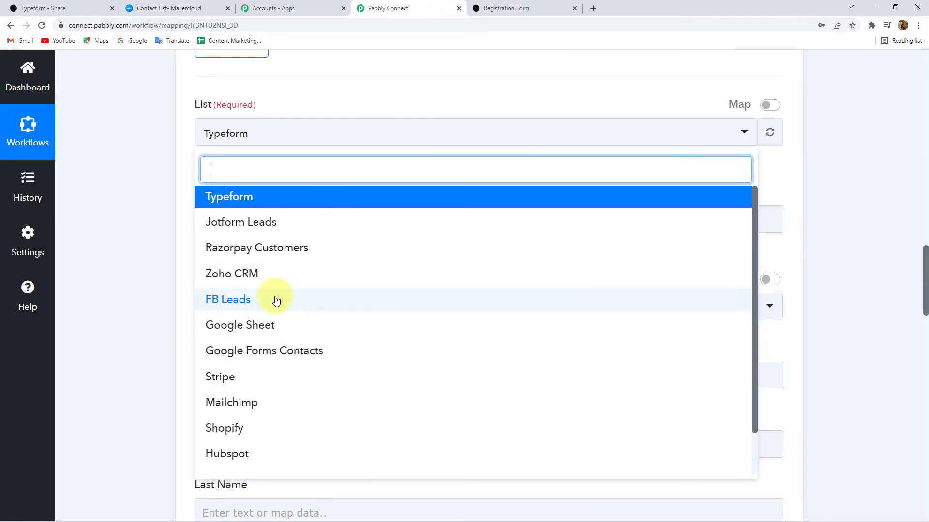
{"action": "left_click", "coordinate": [184, 4]}
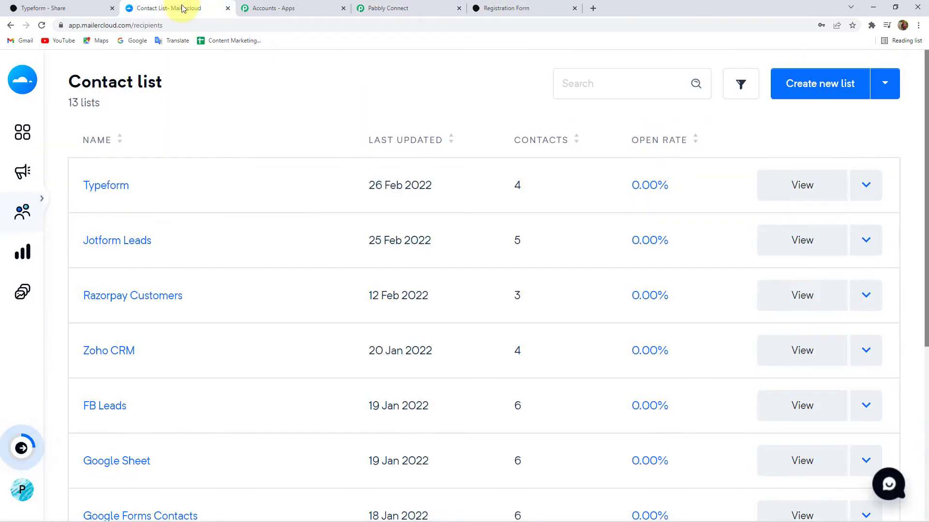
{"action": "left_click", "coordinate": [105, 186]}
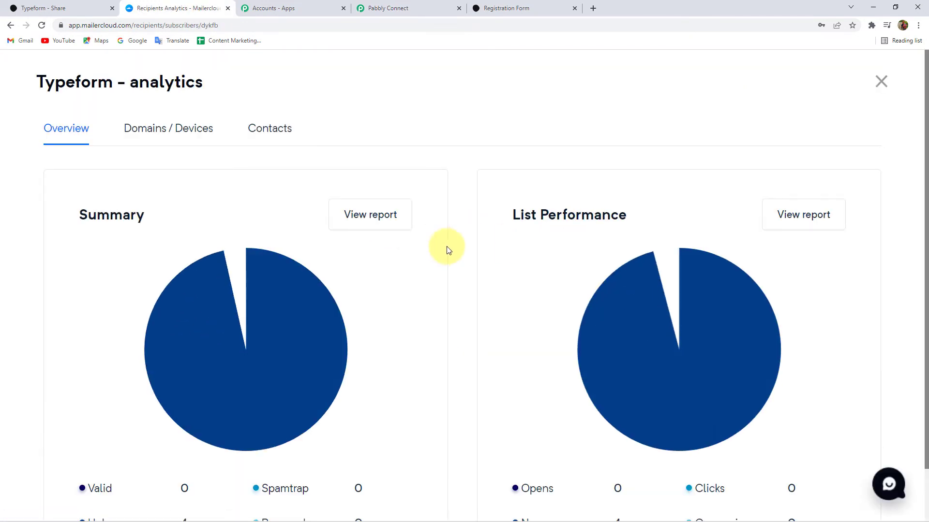
{"action": "scroll", "coordinate": [483, 284], "scroll_direction": "down", "scroll_amount": 1}
{"action": "scroll", "coordinate": [483, 284], "scroll_direction": "up", "scroll_amount": 1}
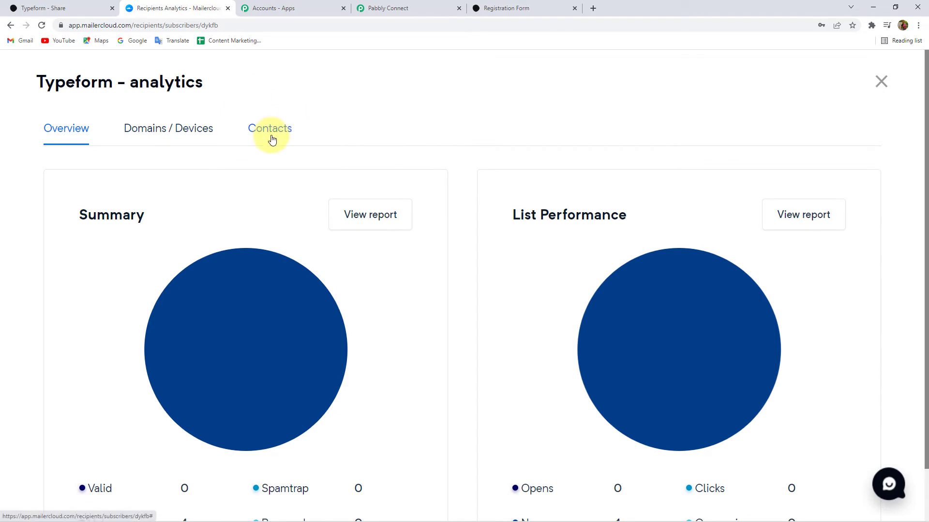
{"action": "left_click", "coordinate": [272, 139]}
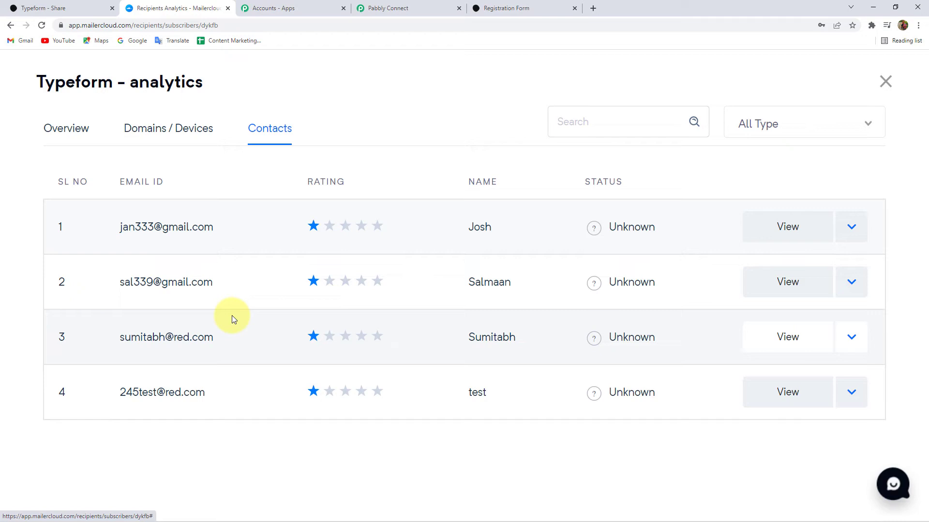
{"action": "left_click", "coordinate": [424, 5]}
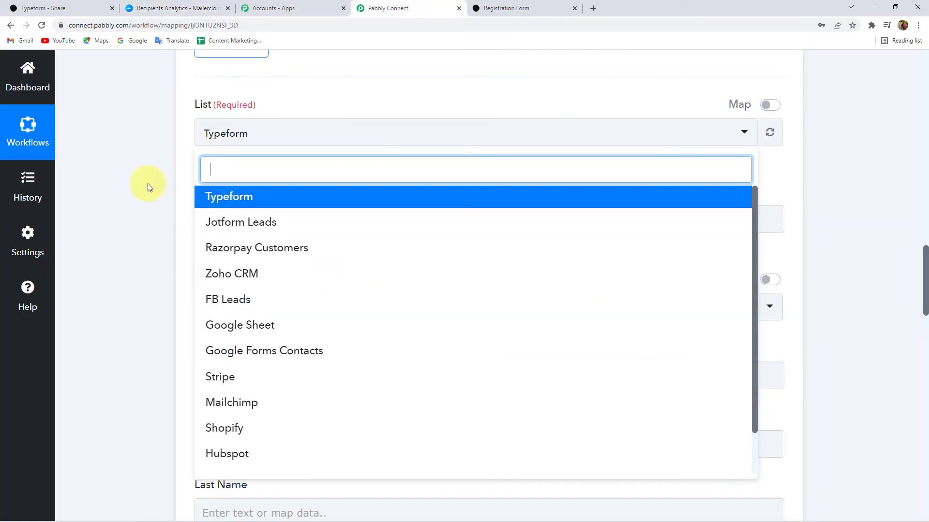
- Choose Typeform as the contact list and map a Typeform: New Entry answer into Email
{"action": "left_click", "coordinate": [222, 200]}
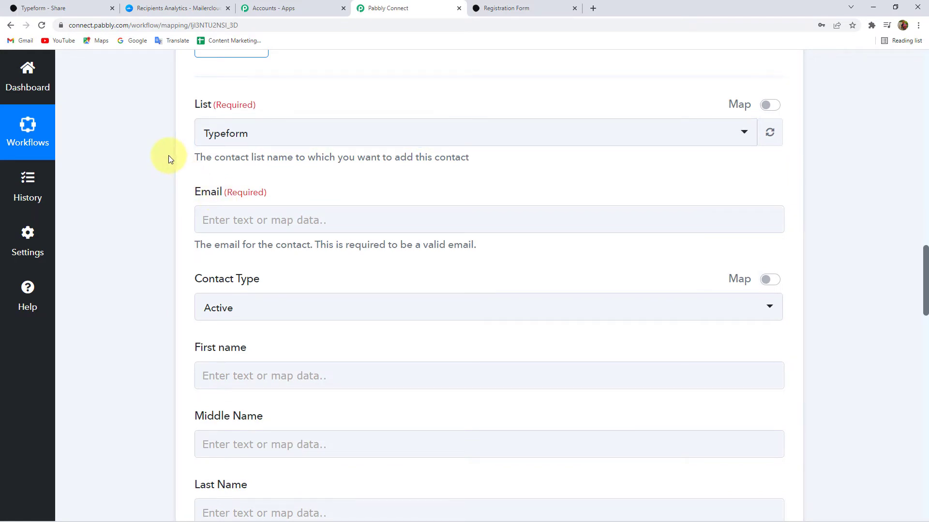
{"action": "scroll", "coordinate": [165, 154], "scroll_direction": "down", "scroll_amount": 1}
{"action": "double_click", "coordinate": [209, 145]}
{"action": "left_click", "coordinate": [239, 170]}
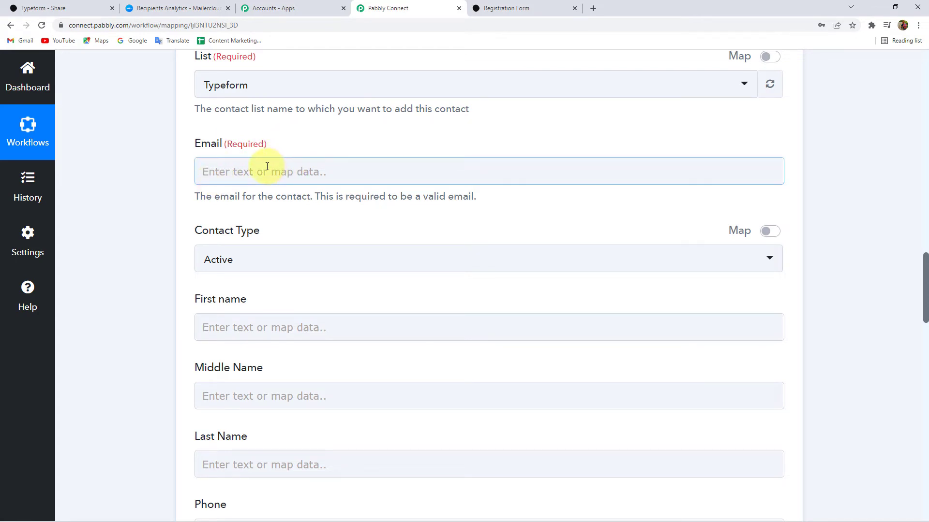
{"action": "left_click", "coordinate": [177, 167]}
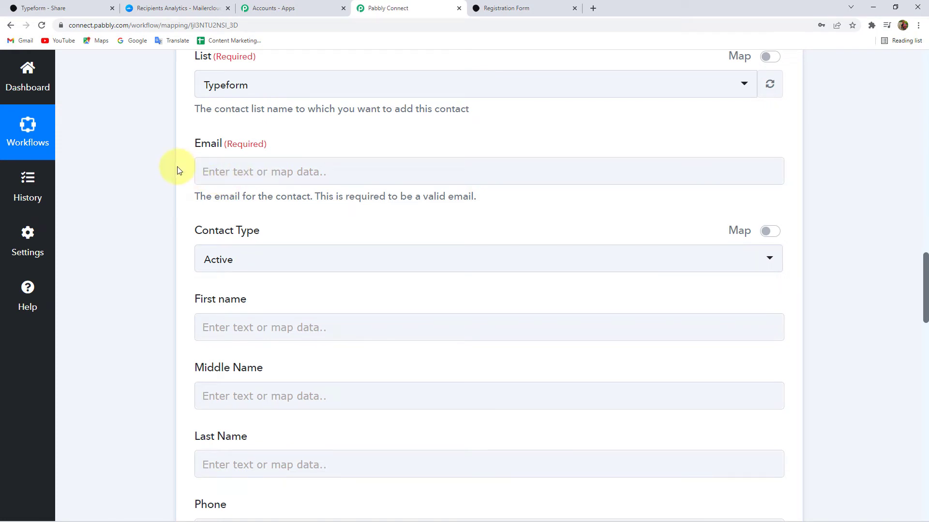
{"action": "left_click", "coordinate": [261, 173]}
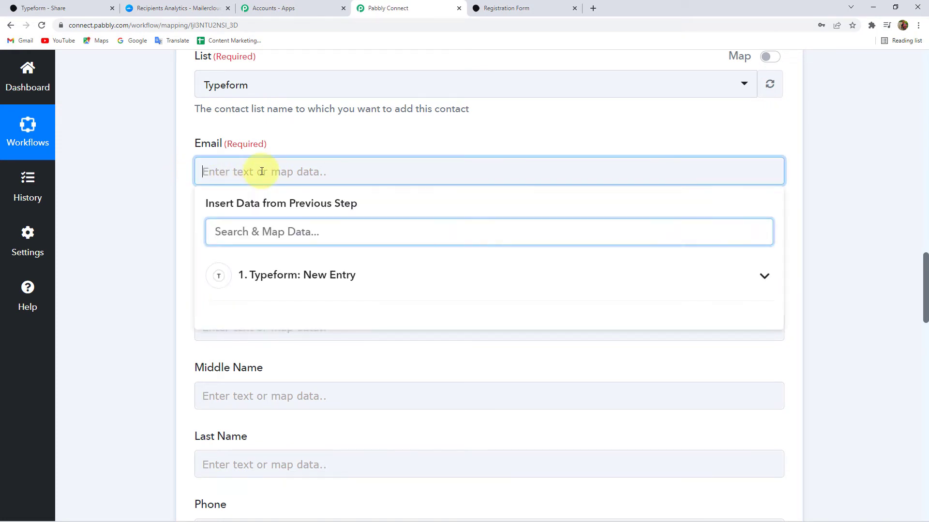
{"action": "left_click", "coordinate": [304, 279]}
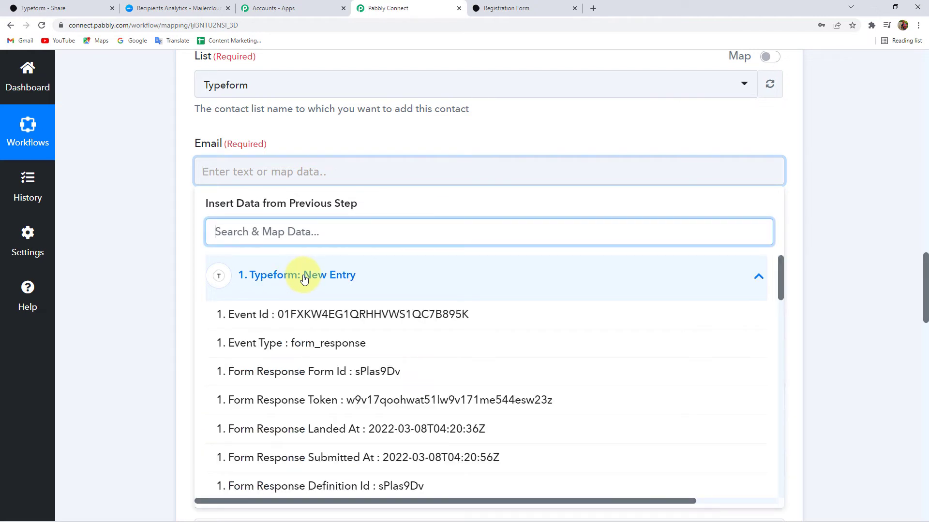
{"action": "type", "text": "gar"}
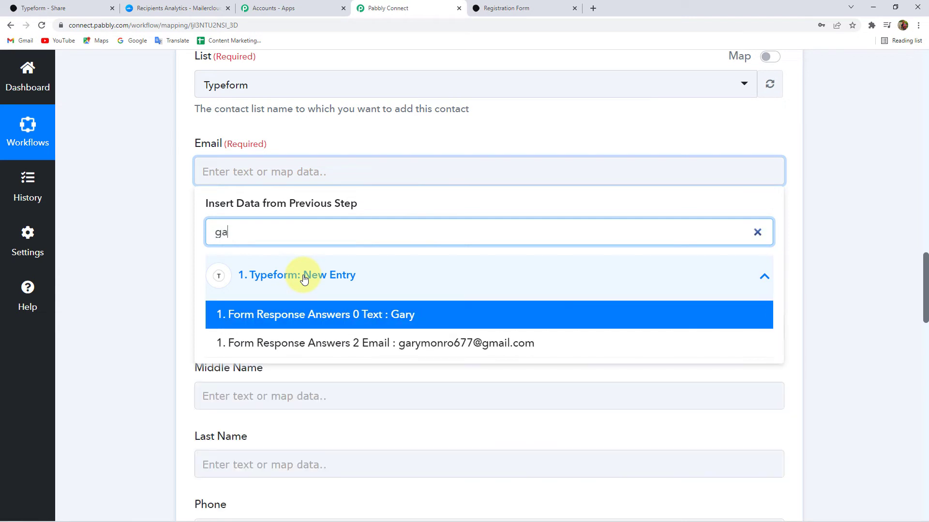
{"action": "left_click", "coordinate": [394, 320]}
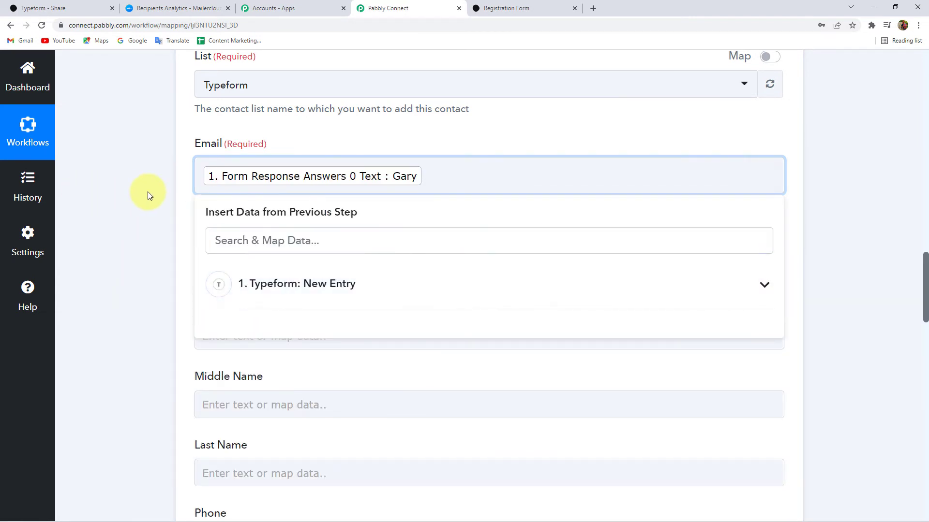
{"action": "left_click", "coordinate": [147, 191]}
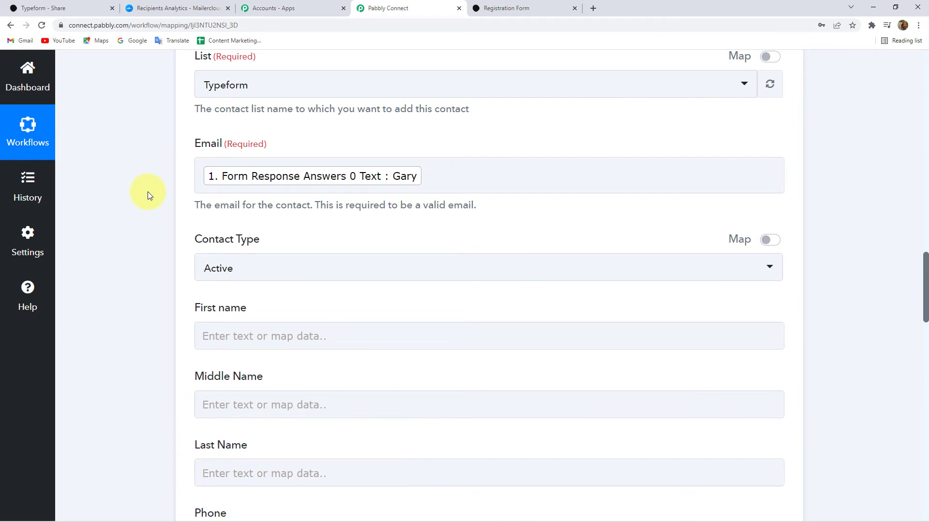
- Replace the wrongly mapped name in Email with the Typeform Answers 2 Email field
{"action": "left_click", "coordinate": [483, 185]}
{"action": "key", "text": "BackSpace"}
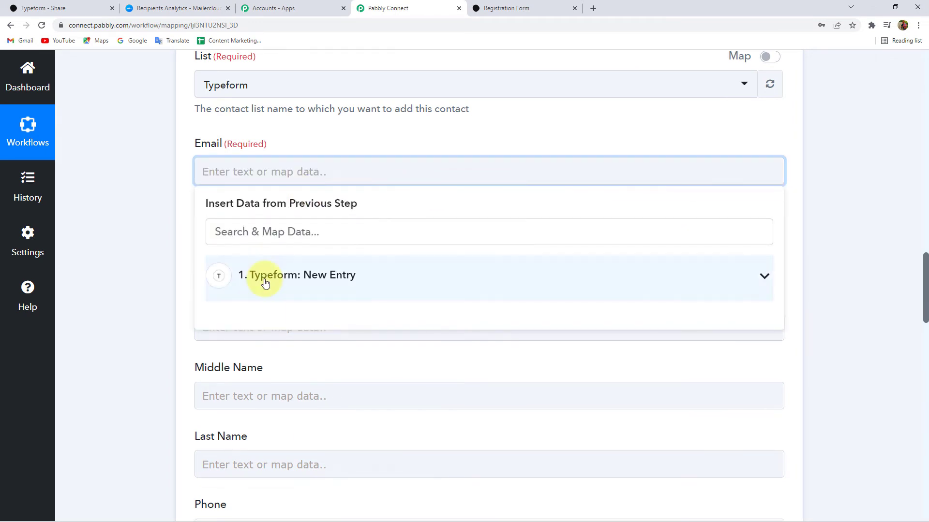
{"action": "left_click", "coordinate": [304, 276]}
{"action": "left_click", "coordinate": [297, 242]}
{"action": "type", "text": "gar"}
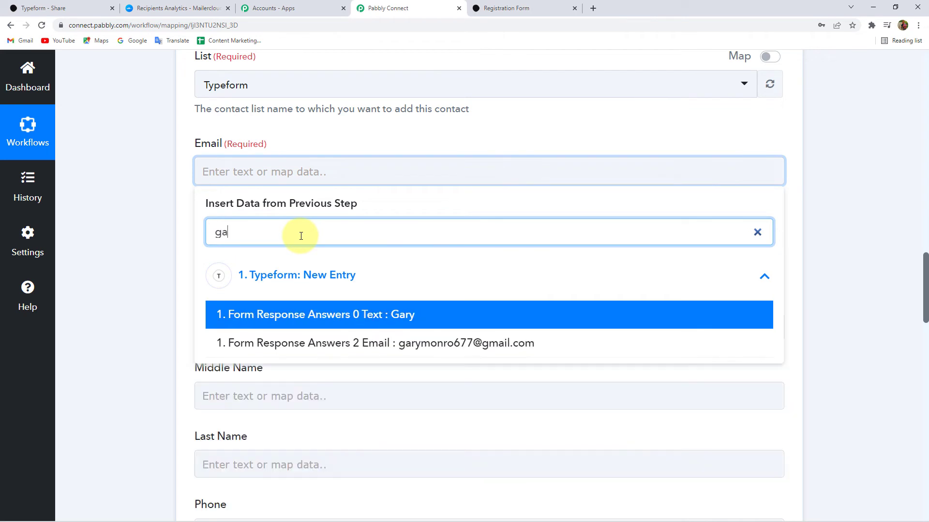
{"action": "left_click", "coordinate": [450, 344]}
{"action": "left_click", "coordinate": [132, 190]}
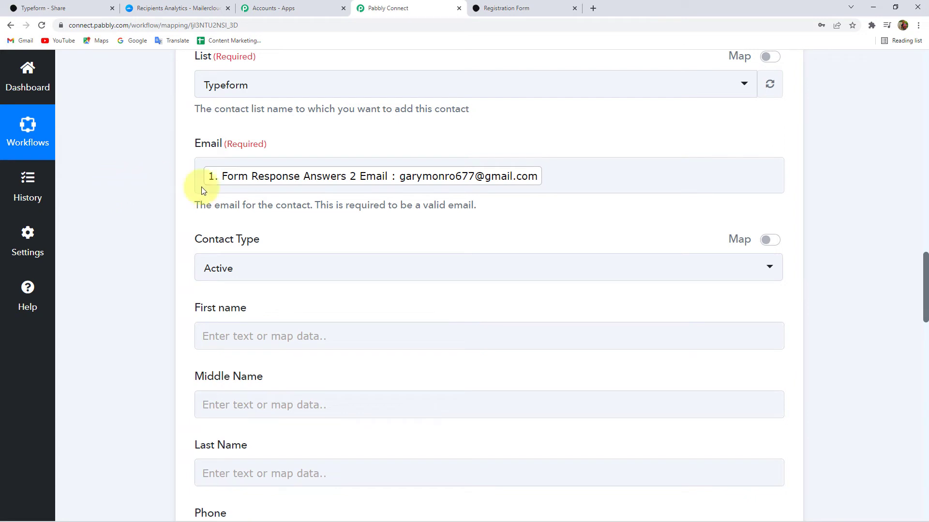
{"action": "left_click", "coordinate": [379, 180]}
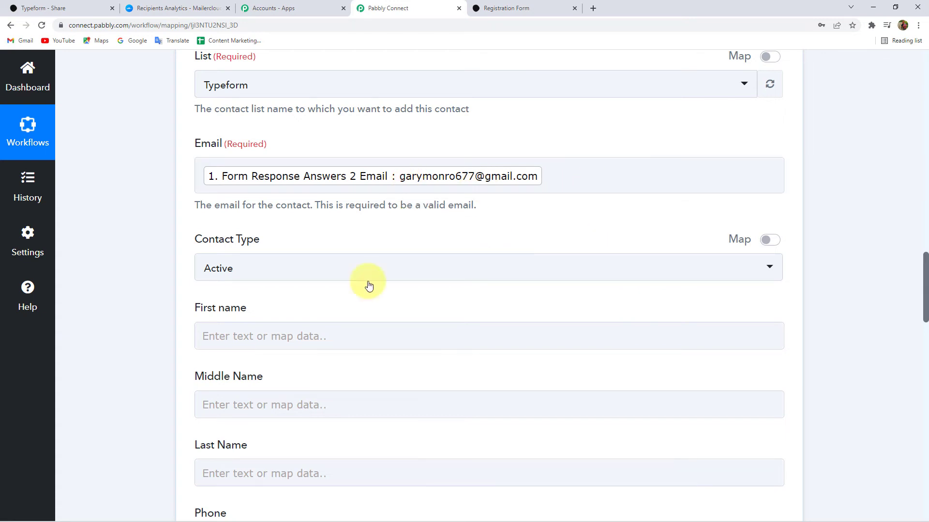
- Keep the Contact Type set to Active
{"action": "scroll", "coordinate": [152, 191], "scroll_direction": "down", "scroll_amount": 2}
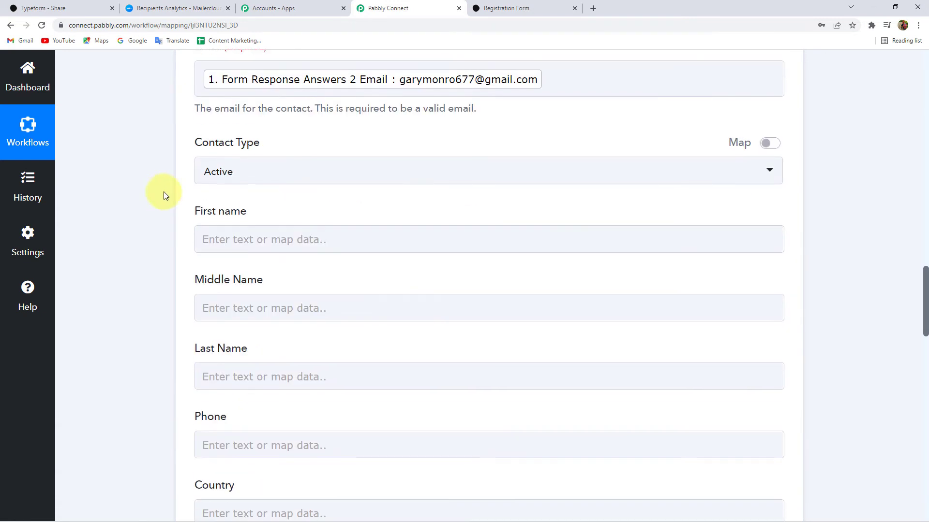
{"action": "left_click", "coordinate": [254, 172]}
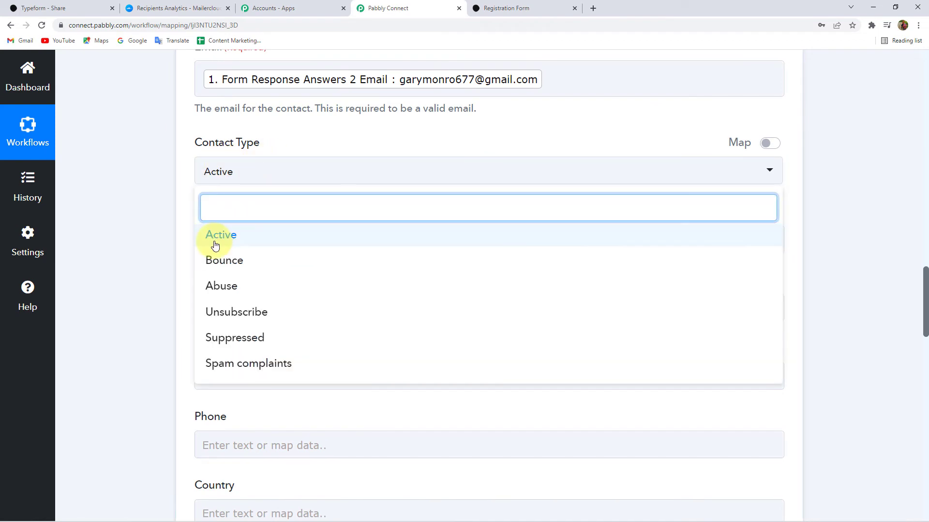
{"action": "scroll", "coordinate": [245, 291], "scroll_direction": "down", "scroll_amount": 3}
{"action": "scroll", "coordinate": [174, 155], "scroll_direction": "up", "scroll_amount": 2}
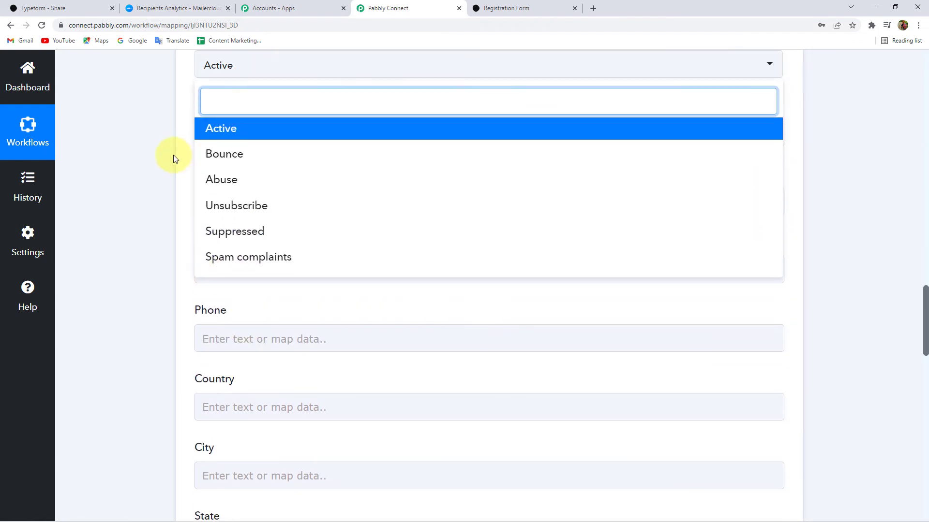
{"action": "left_click", "coordinate": [228, 187]}
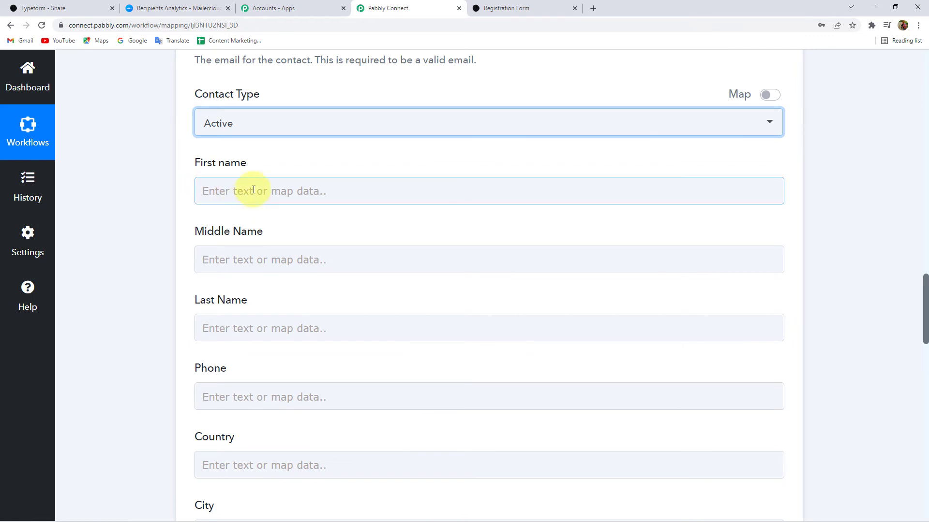
- Map the Typeform first-name and last-name answers into First name and Last Name
{"action": "left_click", "coordinate": [250, 188]}
{"action": "left_click", "coordinate": [270, 292]}
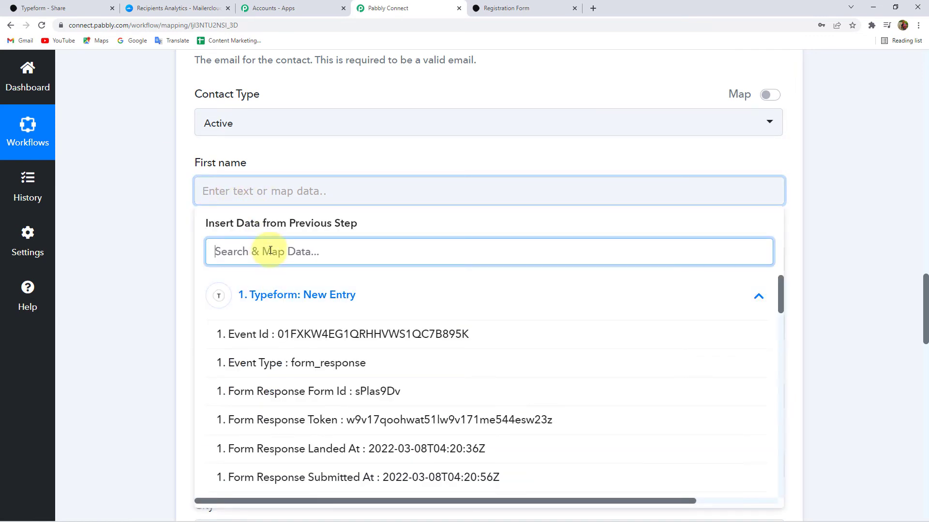
{"action": "type", "text": "gar"}
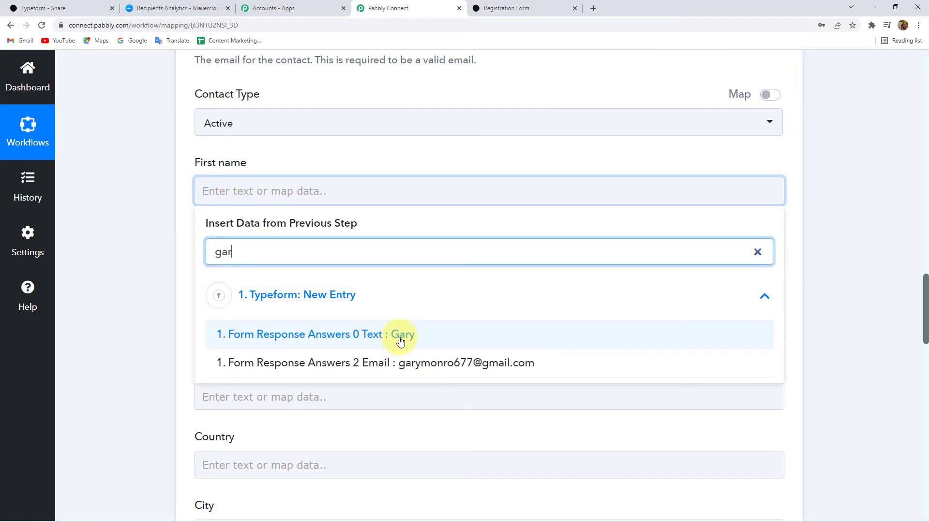
{"action": "left_click", "coordinate": [407, 338]}
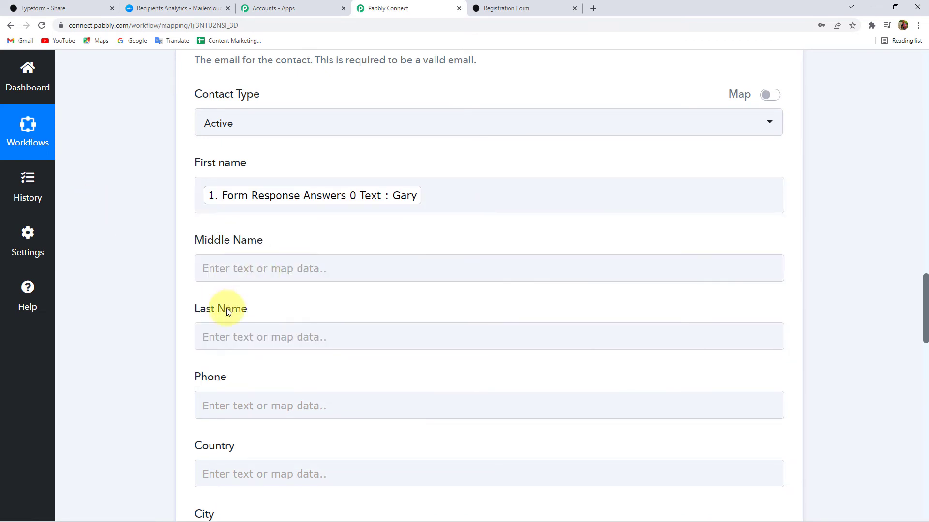
{"action": "scroll", "coordinate": [213, 302], "scroll_direction": "down", "scroll_amount": 2}
{"action": "left_click", "coordinate": [259, 243]}
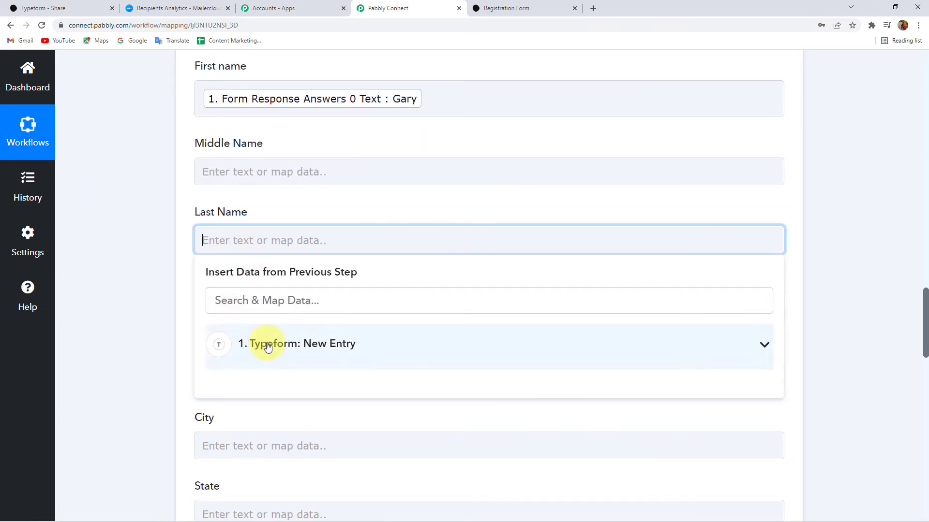
{"action": "left_click", "coordinate": [248, 342]}
{"action": "type", "text": "mo"}
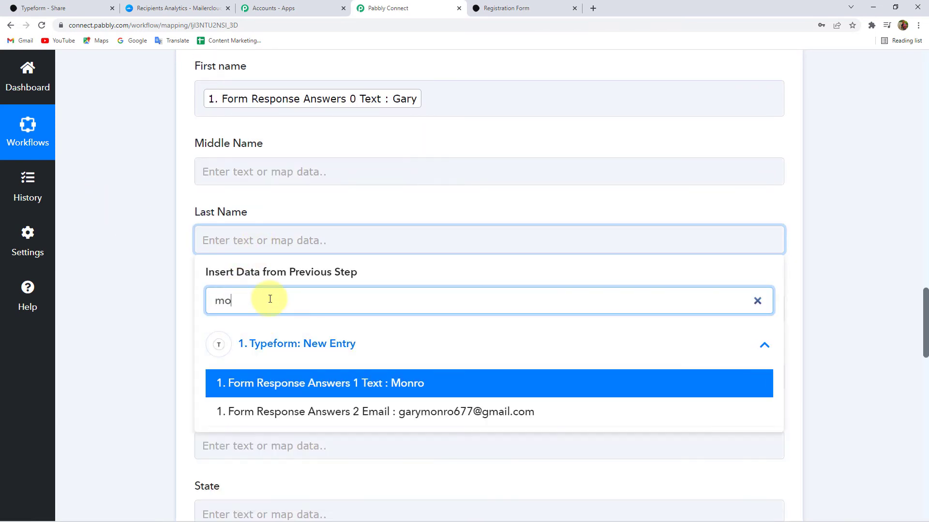
{"action": "left_click", "coordinate": [409, 324]}
{"action": "left_click", "coordinate": [153, 274]}
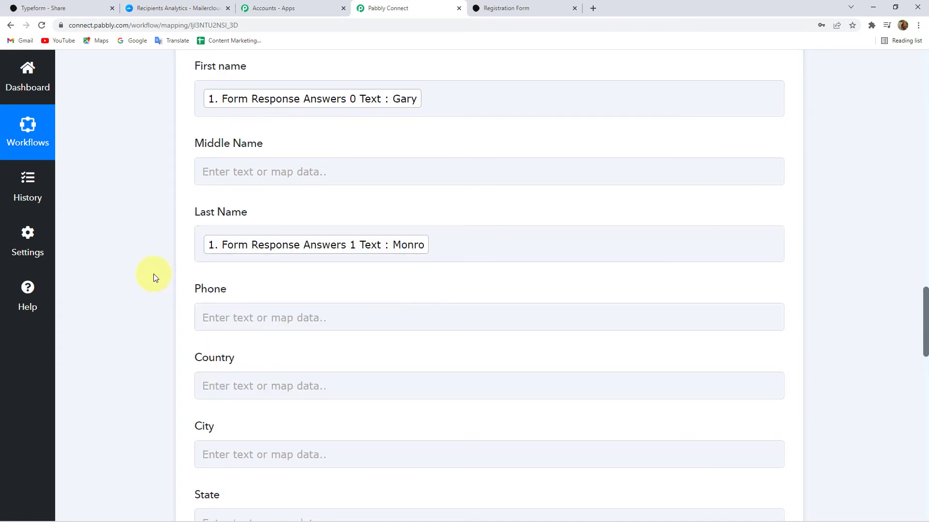
{"action": "scroll", "coordinate": [153, 273], "scroll_direction": "down", "scroll_amount": 2}
- Map the Typeform contact-number answer (Answers 3 Number) into Phone
{"action": "left_click", "coordinate": [261, 220]}
{"action": "left_click", "coordinate": [252, 326]}
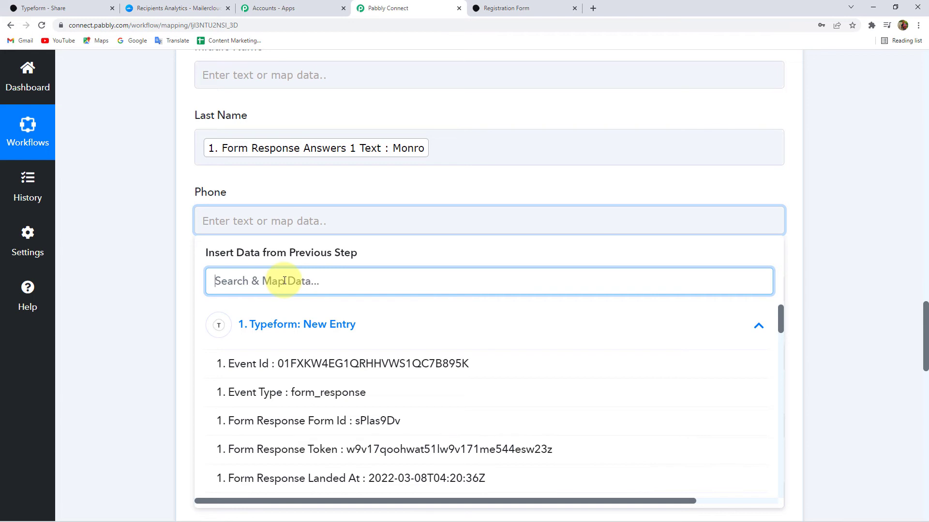
{"action": "type", "text": "826"}
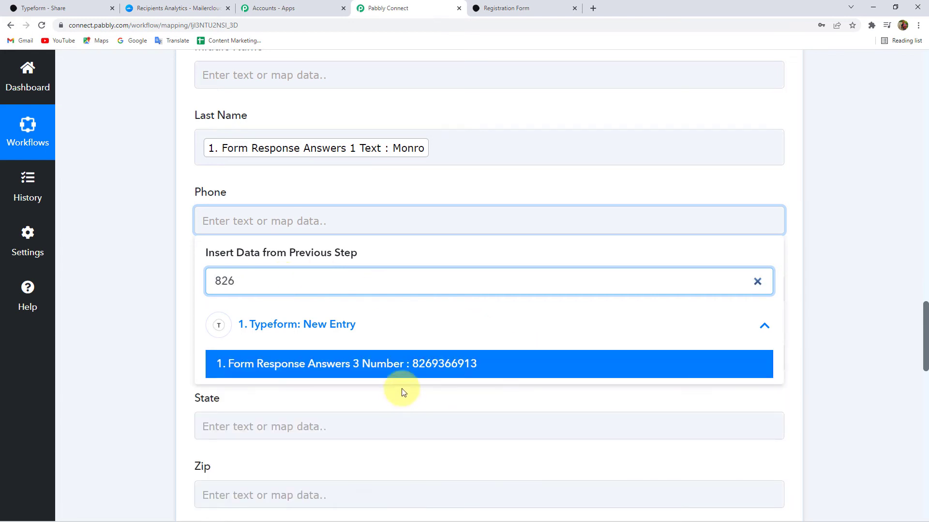
{"action": "left_click", "coordinate": [432, 371]}
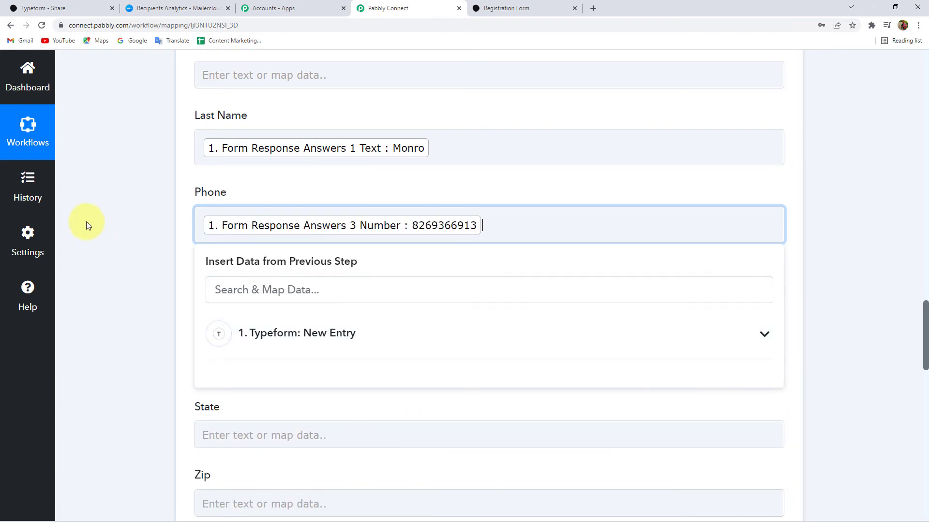
{"action": "left_click", "coordinate": [124, 208]}
{"action": "scroll", "coordinate": [203, 227], "scroll_direction": "down", "scroll_amount": 2}
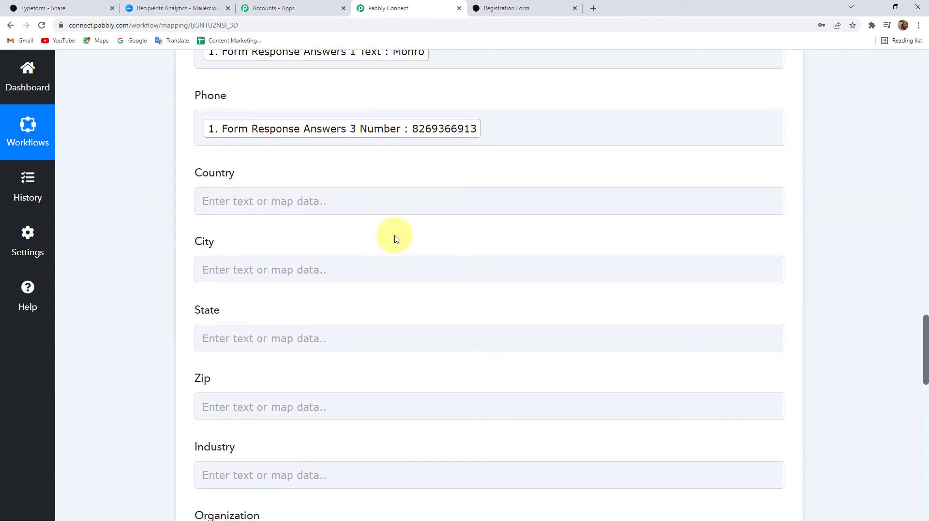
- Enter the fixed text Typeform in the Lead Source field
{"action": "scroll", "coordinate": [247, 290], "scroll_direction": "down", "scroll_amount": 2}
{"action": "scroll", "coordinate": [202, 302], "scroll_direction": "down", "scroll_amount": 6}
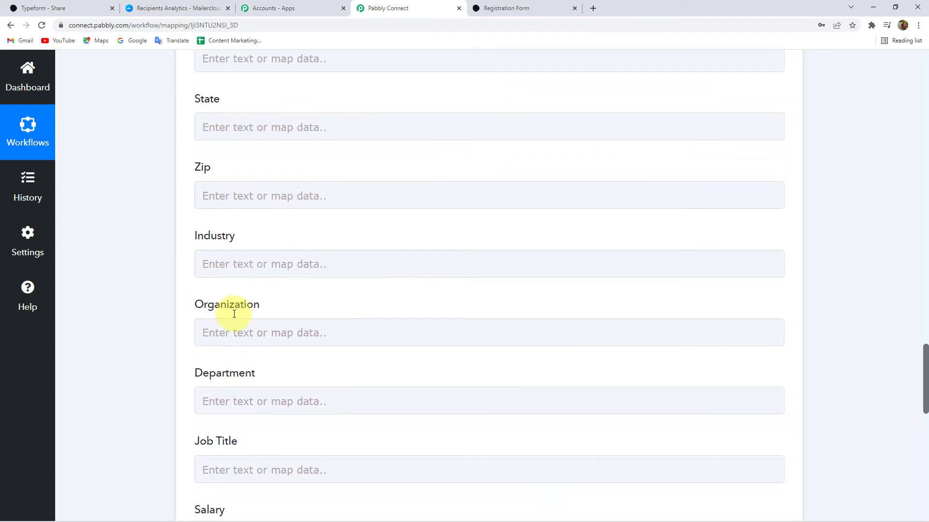
{"action": "scroll", "coordinate": [189, 306], "scroll_direction": "down", "scroll_amount": 4}
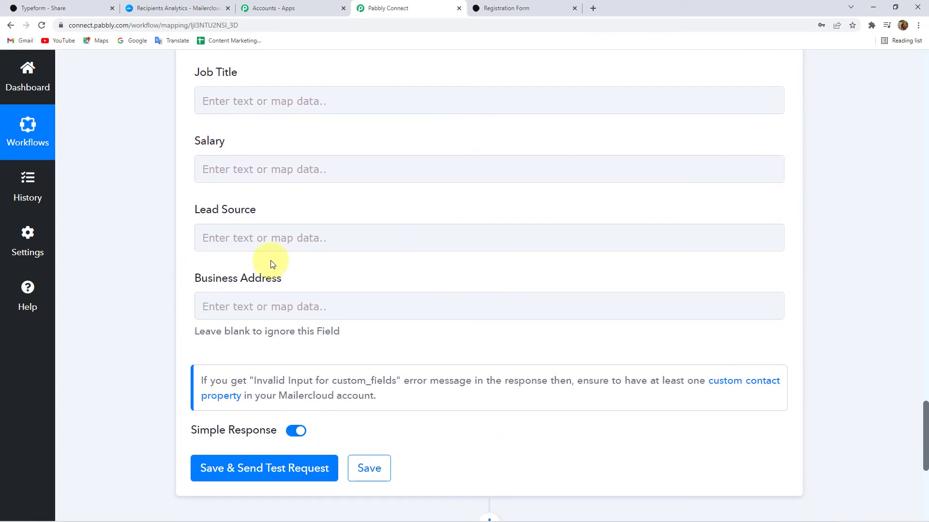
{"action": "left_click", "coordinate": [287, 240]}
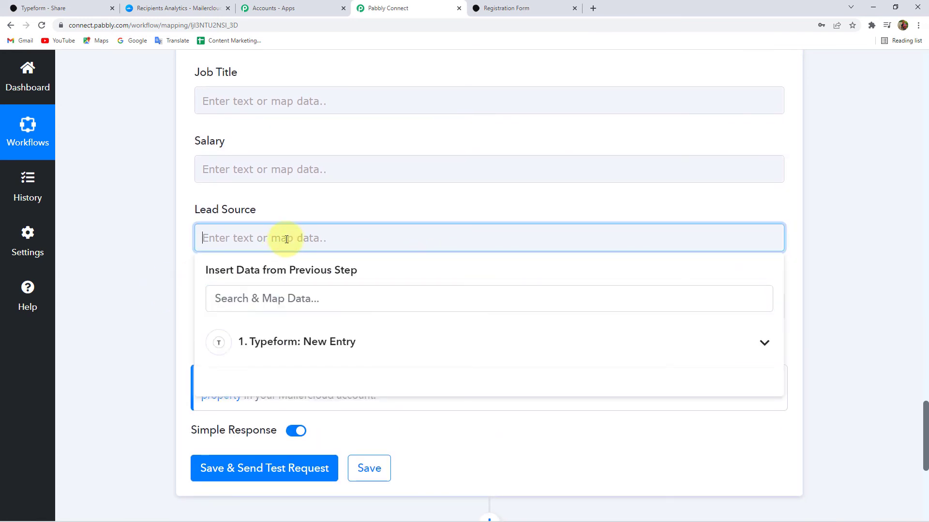
{"action": "type", "text": "Typeform"}
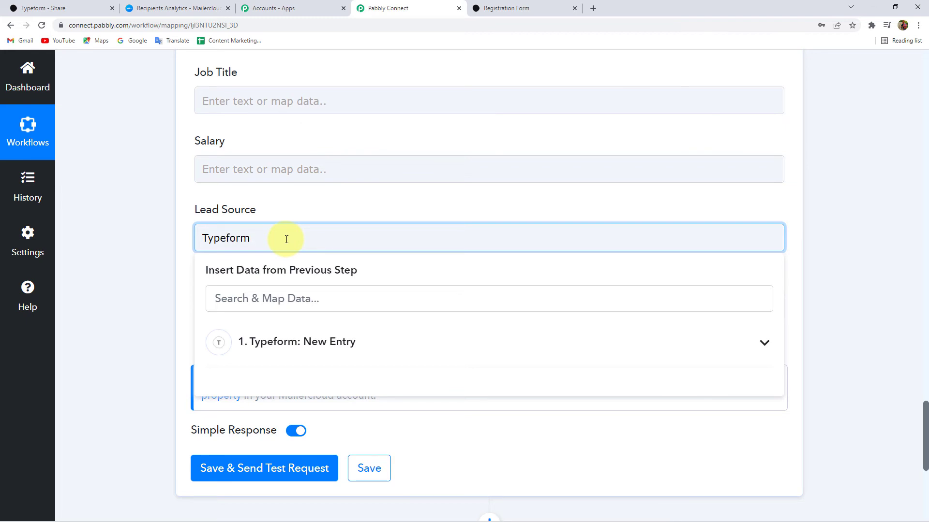
{"action": "left_click", "coordinate": [154, 203]}
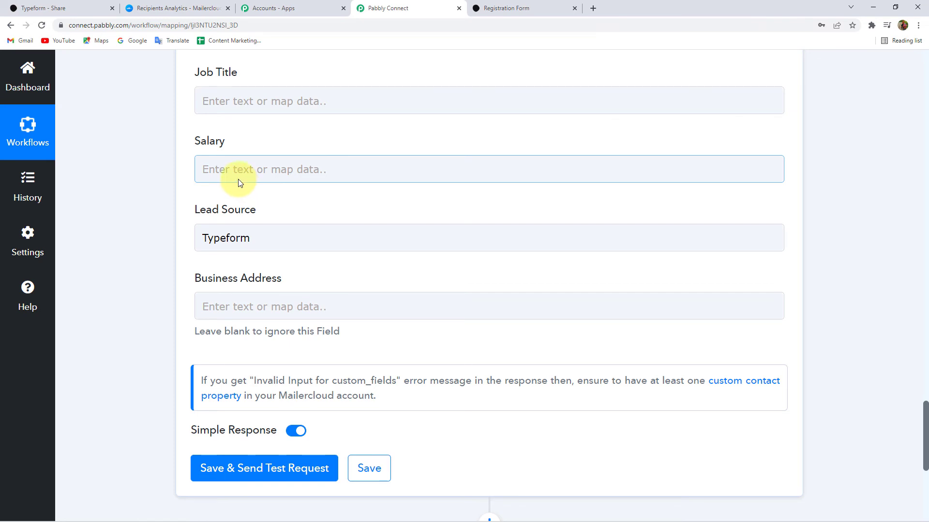
- Scroll past the blank optional fields down to the Save & Send Test Request button
{"action": "scroll", "coordinate": [239, 169], "scroll_direction": "up", "scroll_amount": 15}
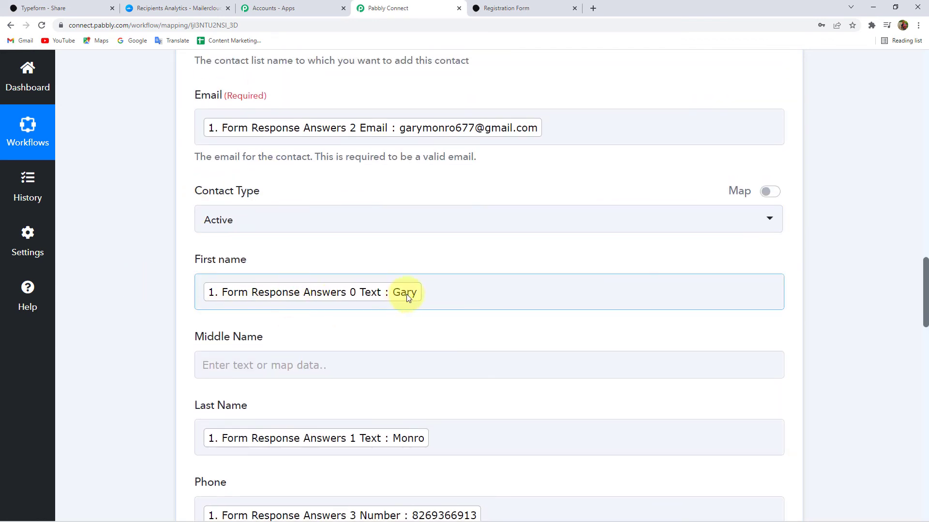
{"action": "scroll", "coordinate": [338, 309], "scroll_direction": "down", "scroll_amount": 4}
{"action": "scroll", "coordinate": [338, 295], "scroll_direction": "down", "scroll_amount": 3}
{"action": "scroll", "coordinate": [145, 271], "scroll_direction": "up", "scroll_amount": 5}
{"action": "scroll", "coordinate": [145, 272], "scroll_direction": "down", "scroll_amount": 15}
{"action": "scroll", "coordinate": [146, 272], "scroll_direction": "down", "scroll_amount": 3}
{"action": "scroll", "coordinate": [145, 270], "scroll_direction": "up", "scroll_amount": 3}
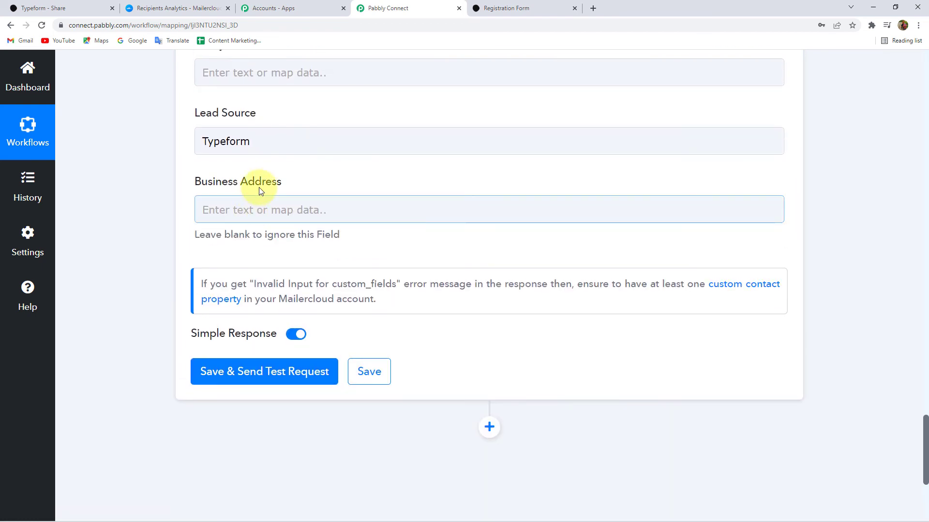
{"action": "scroll", "coordinate": [99, 228], "scroll_direction": "down", "scroll_amount": 2}
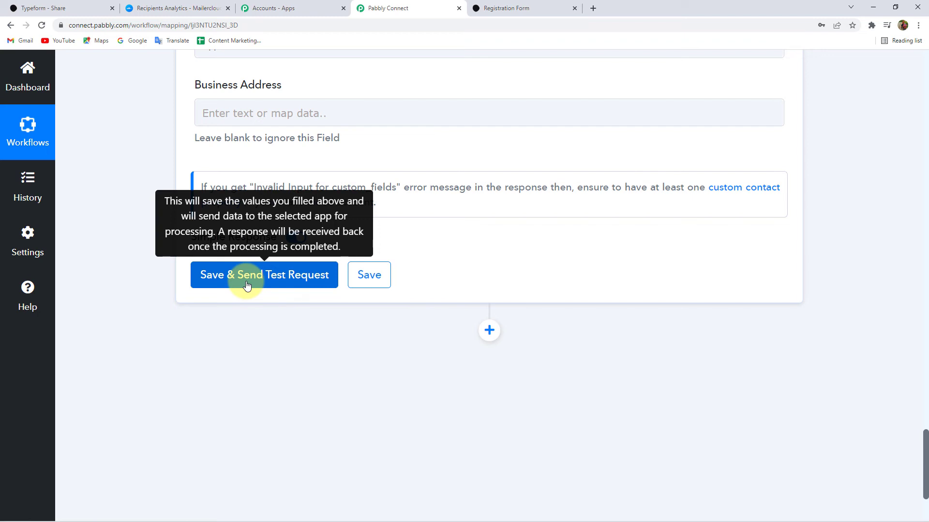
- Check Mailercloud briefly, then run Save & Send Test Request on the Mailercloud action
{"action": "left_click", "coordinate": [150, 7]}
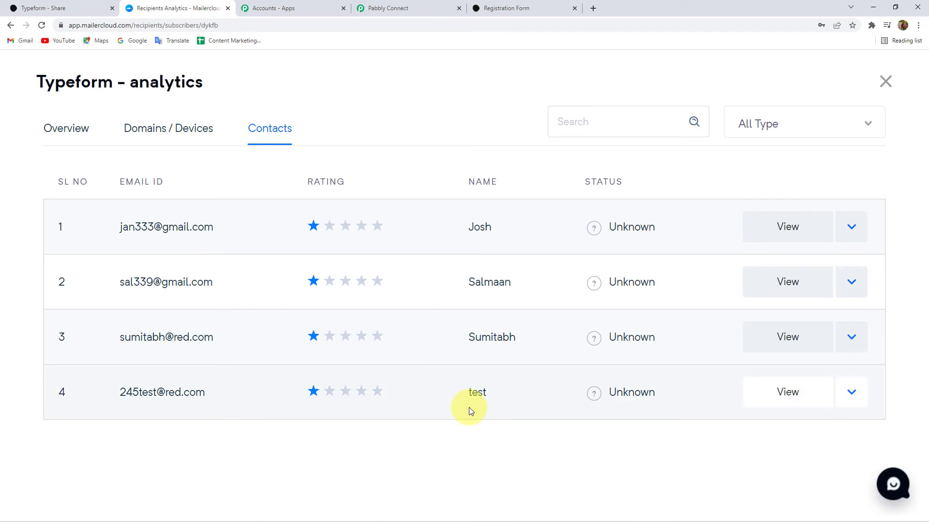
{"action": "left_click", "coordinate": [390, 8]}
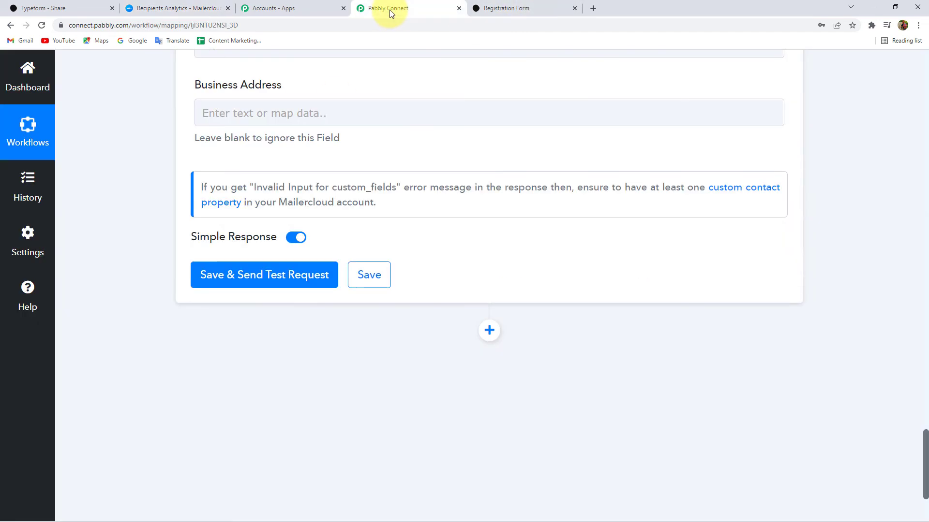
{"action": "left_click", "coordinate": [285, 282]}
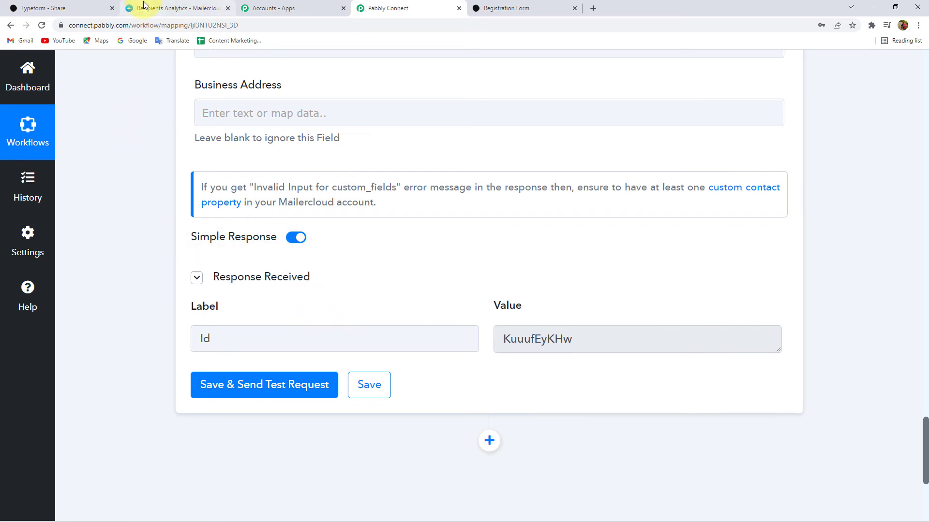
- Reload Mailercloud's Typeform list and show its Contacts
{"action": "left_click", "coordinate": [186, 8]}
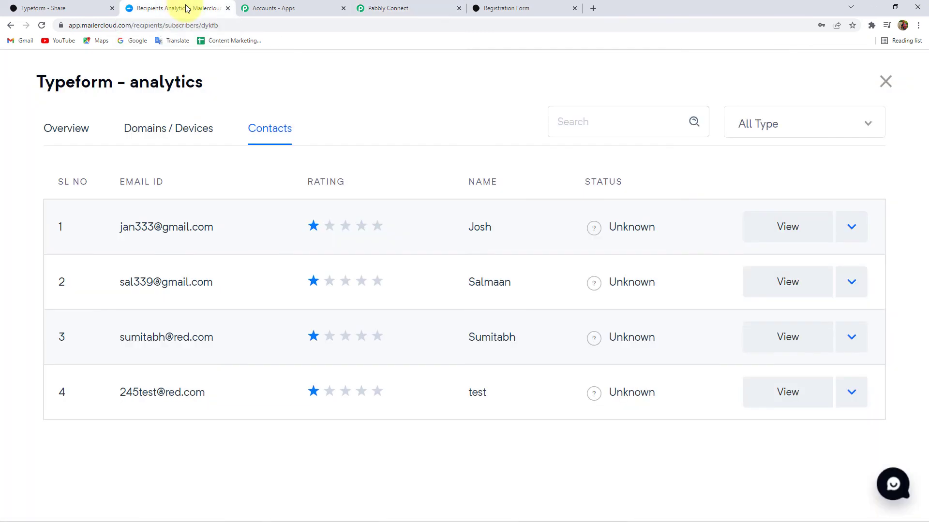
{"action": "left_click", "coordinate": [41, 25]}
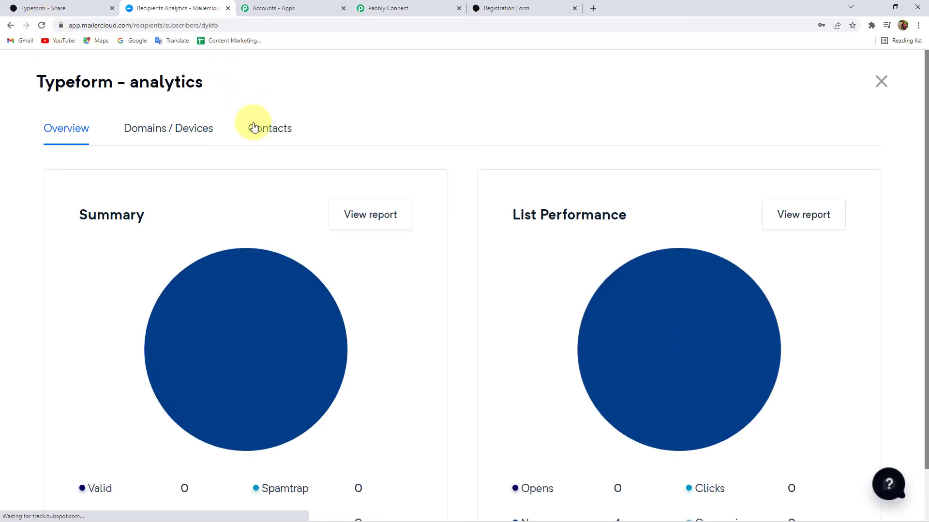
{"action": "left_click", "coordinate": [266, 134]}
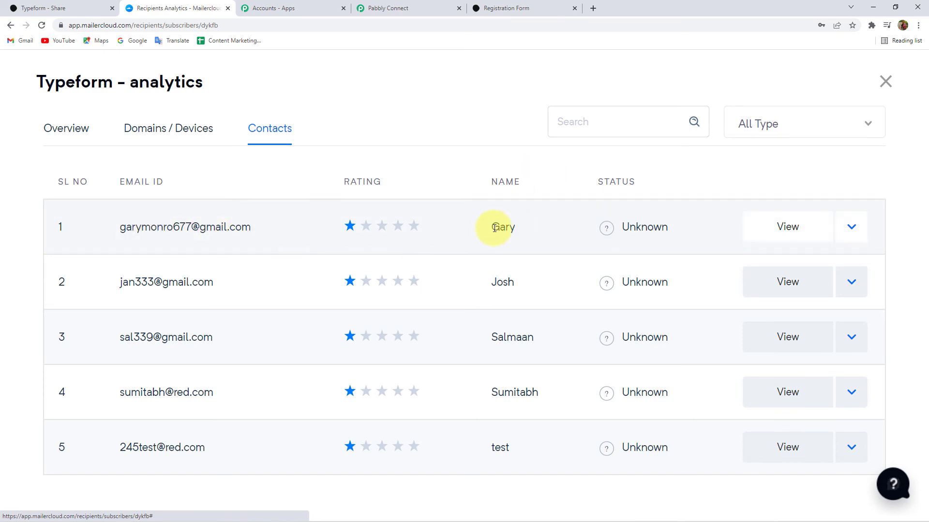
- Review the new test contact's profile: phone, email, modified date and Typeform lead source
{"action": "left_click", "coordinate": [783, 231]}
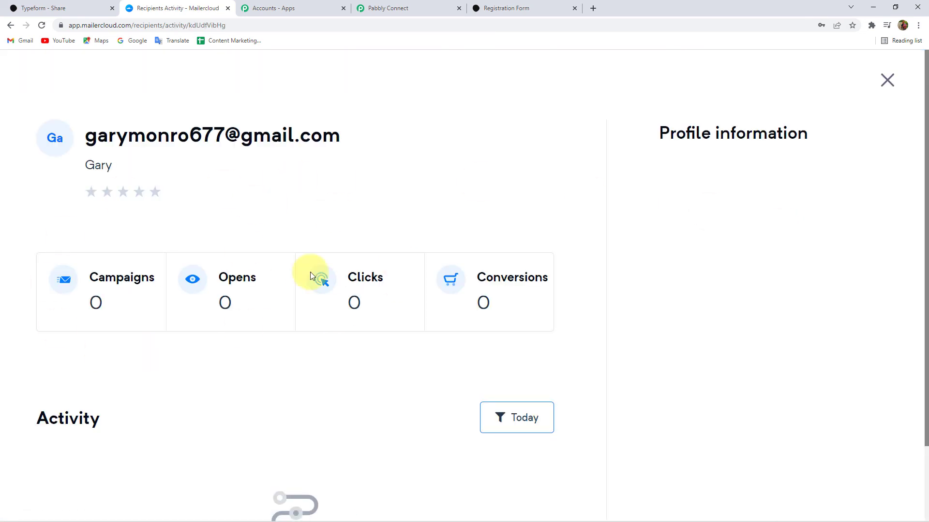
{"action": "scroll", "coordinate": [296, 361], "scroll_direction": "down", "scroll_amount": 2}
{"action": "scroll", "coordinate": [694, 321], "scroll_direction": "up", "scroll_amount": 2}
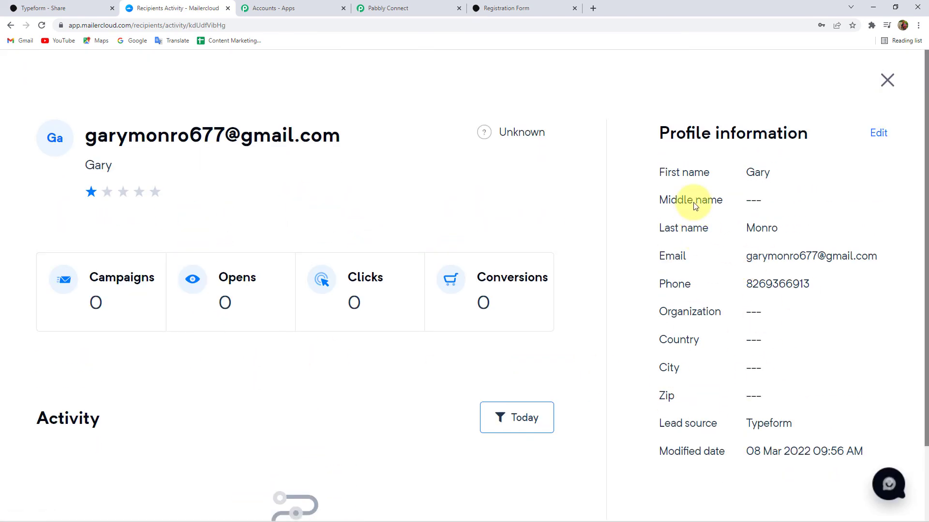
{"action": "left_click_drag", "start_coordinate": [753, 285], "coordinate": [794, 252]}
{"action": "left_click", "coordinate": [747, 457]}
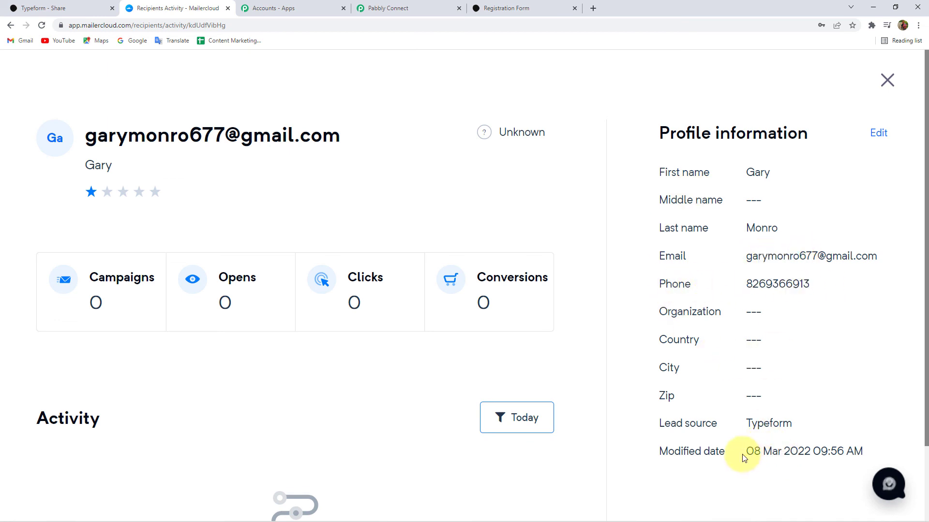
{"action": "left_click_drag", "start_coordinate": [753, 450], "coordinate": [797, 452]}
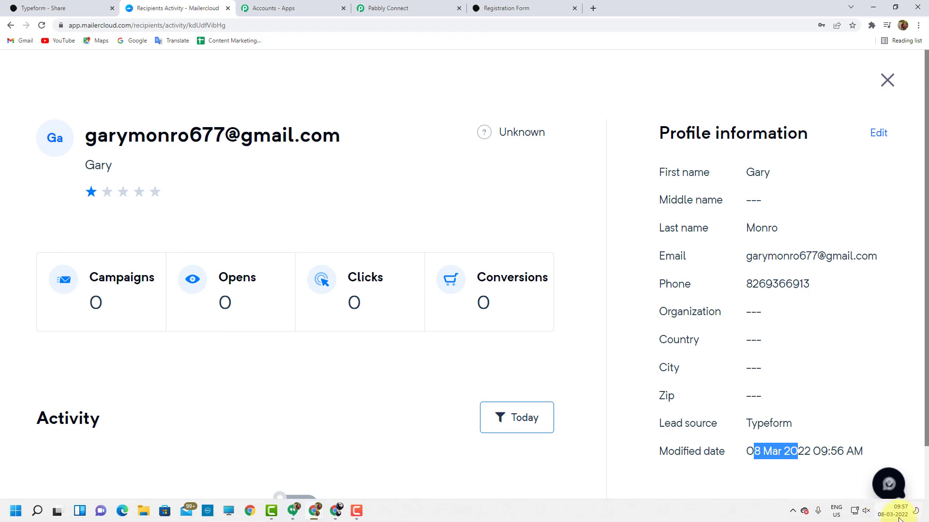
{"action": "left_click", "coordinate": [850, 311]}
- Save the workflow, dismiss the success message, and collapse the Typeform trigger panel
{"action": "left_click", "coordinate": [408, 8]}
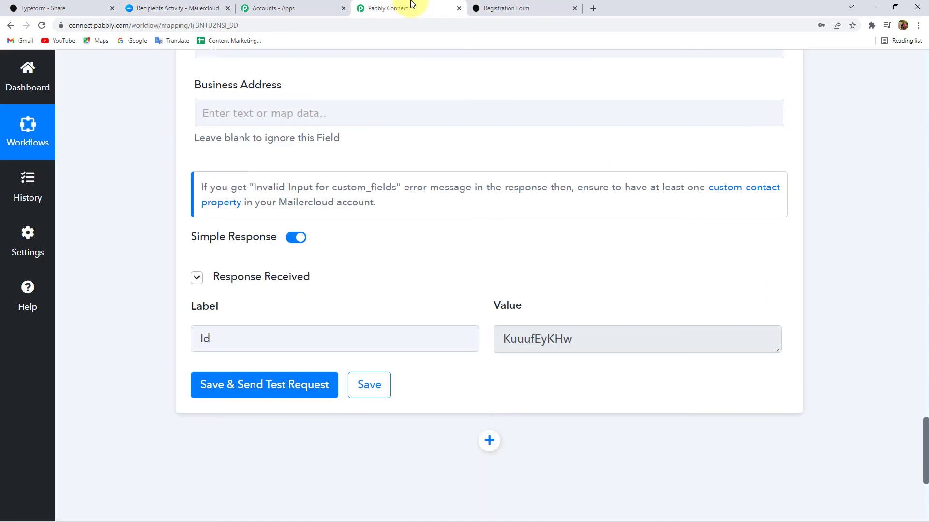
{"action": "scroll", "coordinate": [149, 265], "scroll_direction": "up", "scroll_amount": 6}
{"action": "scroll", "coordinate": [149, 265], "scroll_direction": "down", "scroll_amount": 7}
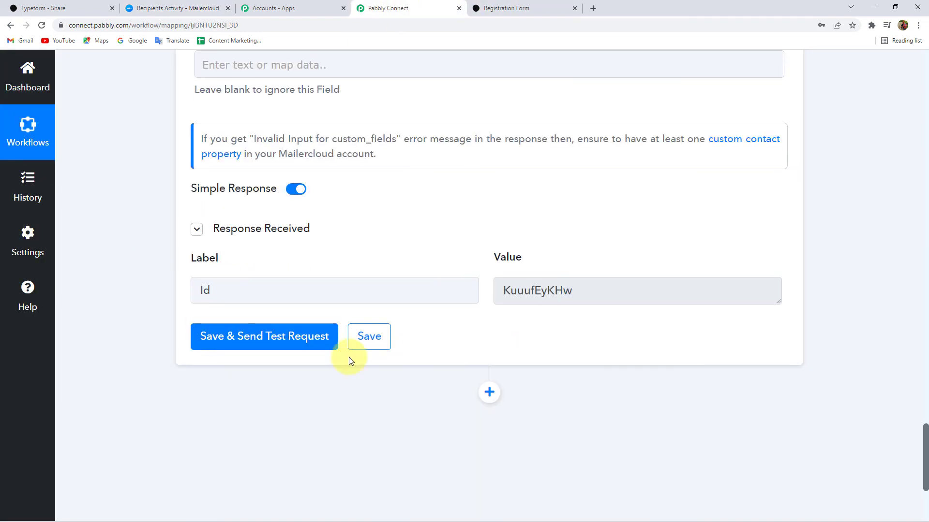
{"action": "left_click", "coordinate": [375, 341]}
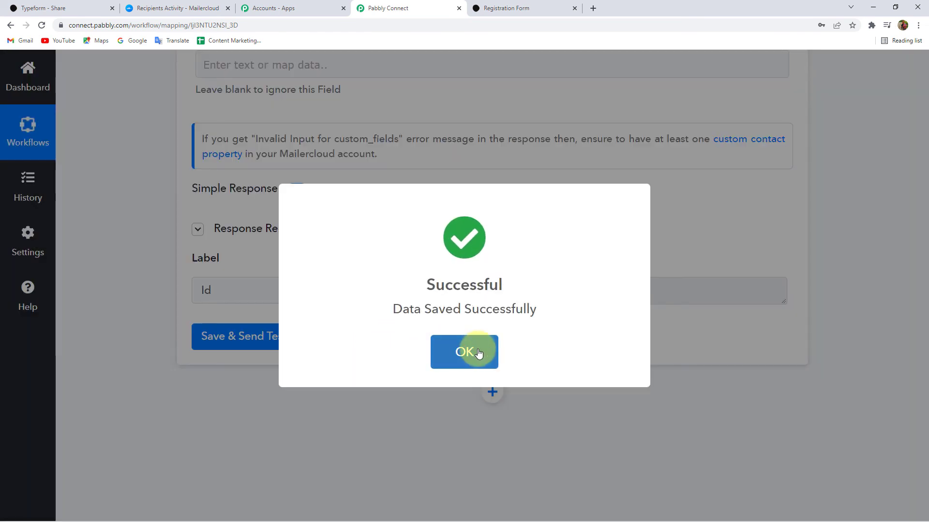
{"action": "left_click", "coordinate": [478, 354]}
{"action": "scroll", "coordinate": [455, 342], "scroll_direction": "up", "scroll_amount": 20}
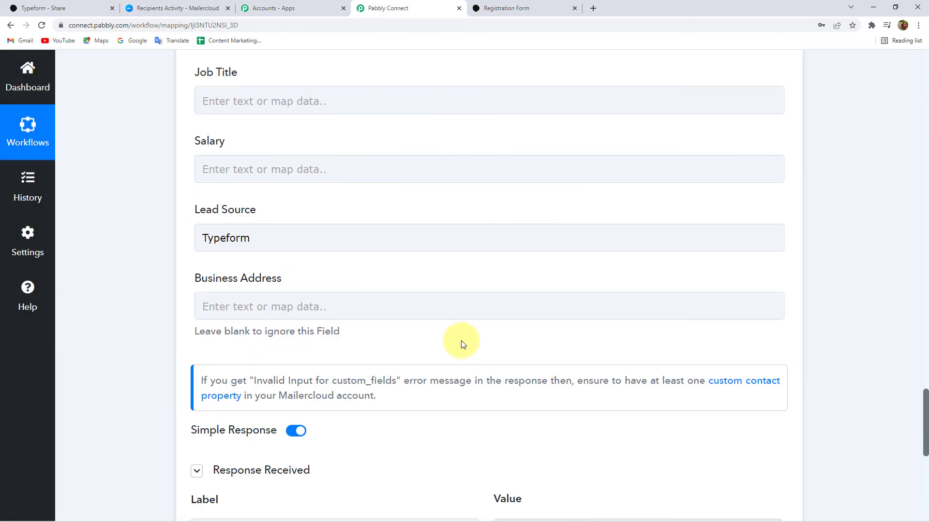
{"action": "scroll", "coordinate": [458, 341], "scroll_direction": "up", "scroll_amount": 10}
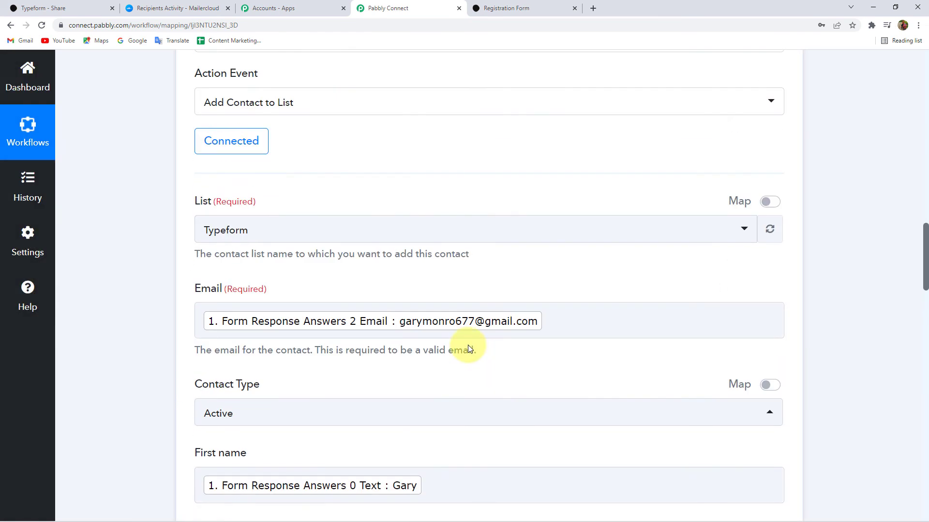
{"action": "scroll", "coordinate": [146, 326], "scroll_direction": "up", "scroll_amount": 10}
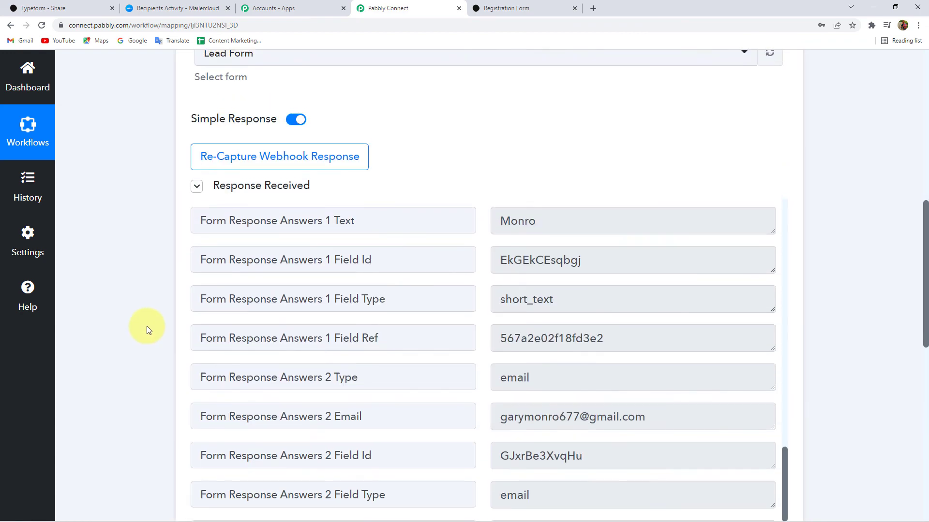
{"action": "left_click", "coordinate": [392, 256]}
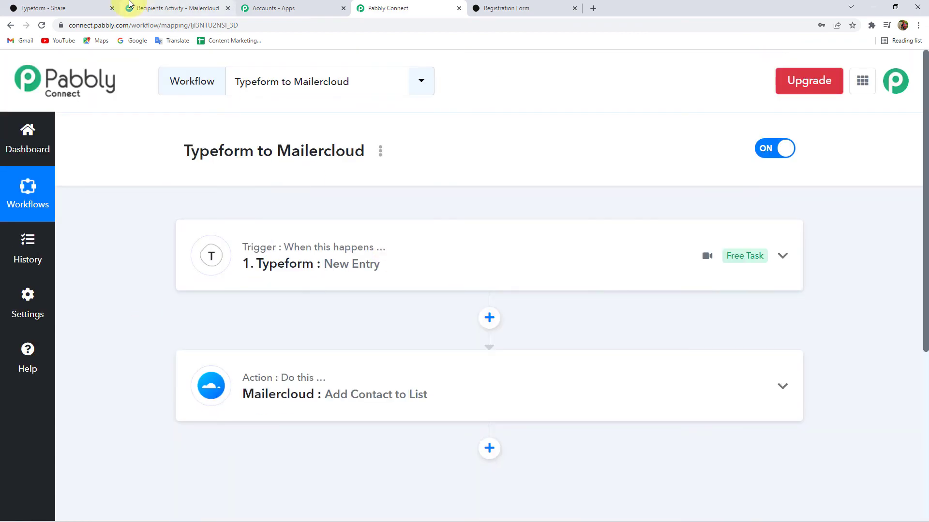
- Recheck the test contact's email in the Mailercloud profile, then return to the workflow
{"action": "key", "text": "ctrl+2"}
{"action": "left_click_drag", "start_coordinate": [85, 136], "coordinate": [311, 135]}
{"action": "left_click", "coordinate": [295, 131]}
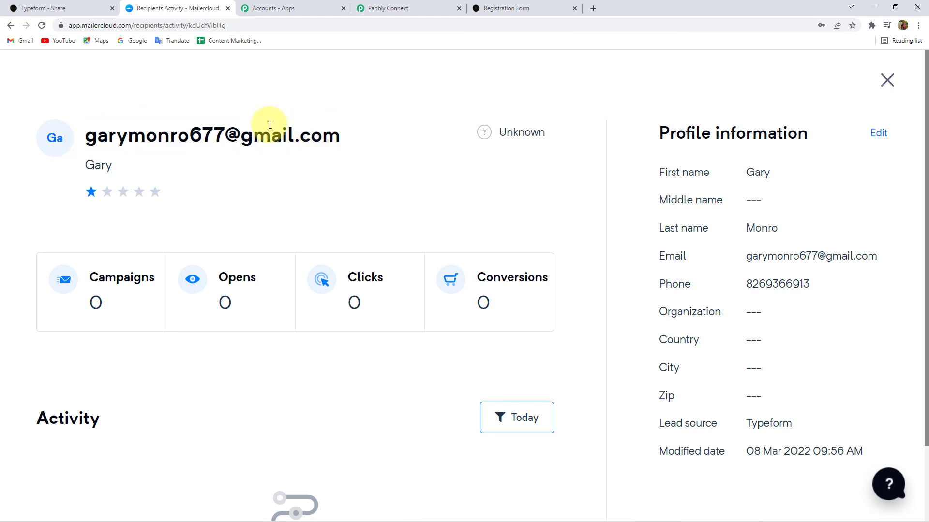
{"action": "left_click", "coordinate": [392, 6]}
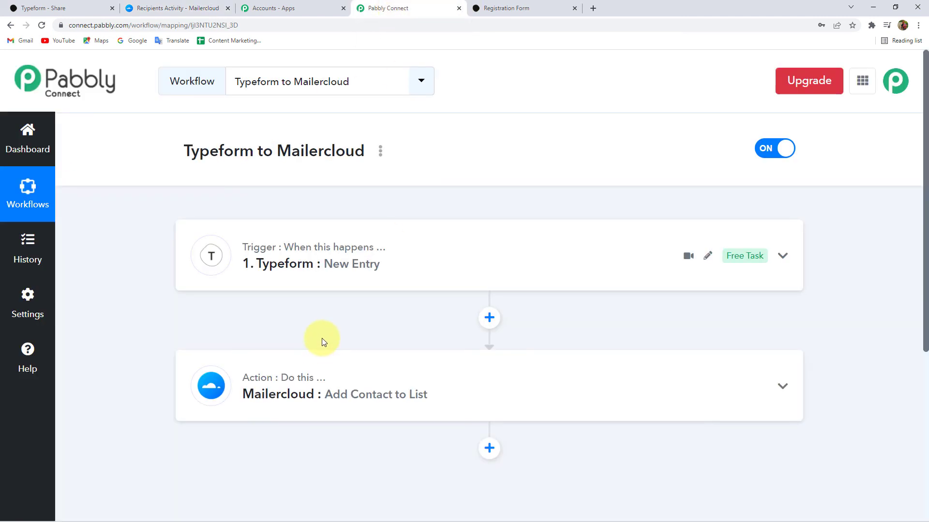